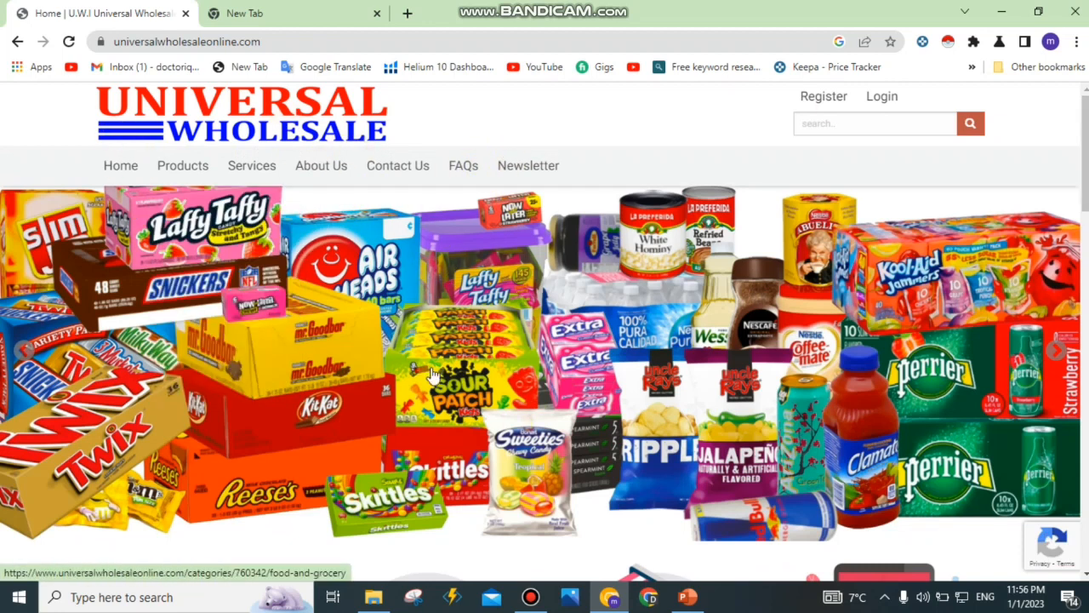
Step: Look over the Universal Wholesale home page, including the product category tiles, order requirements and company information
scroll(545, 366, "down", 5)
scroll(545, 366, "down", 5)
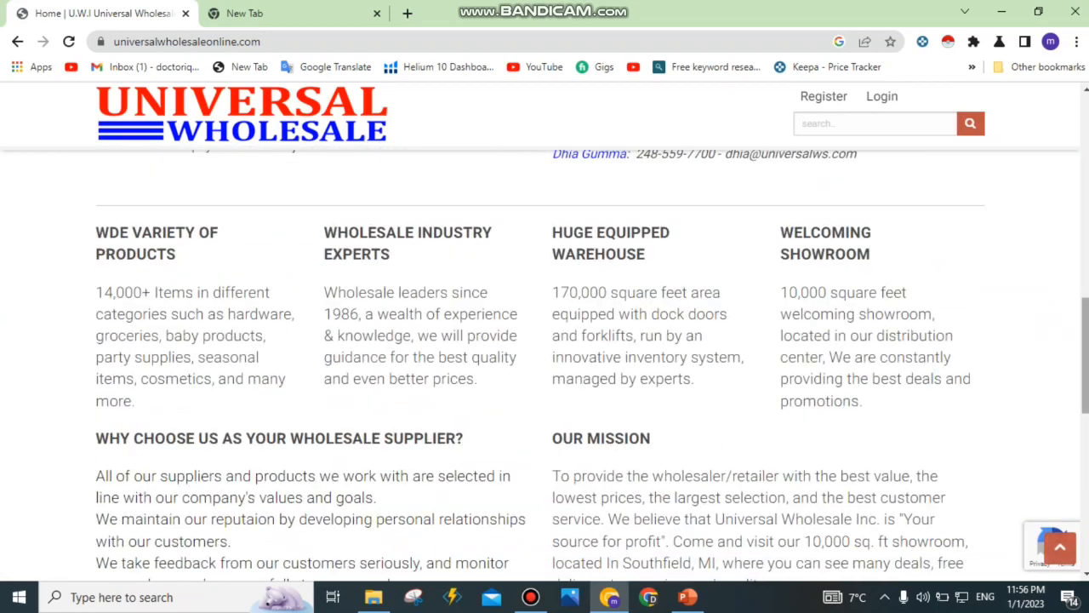
scroll(545, 366, "up", 10)
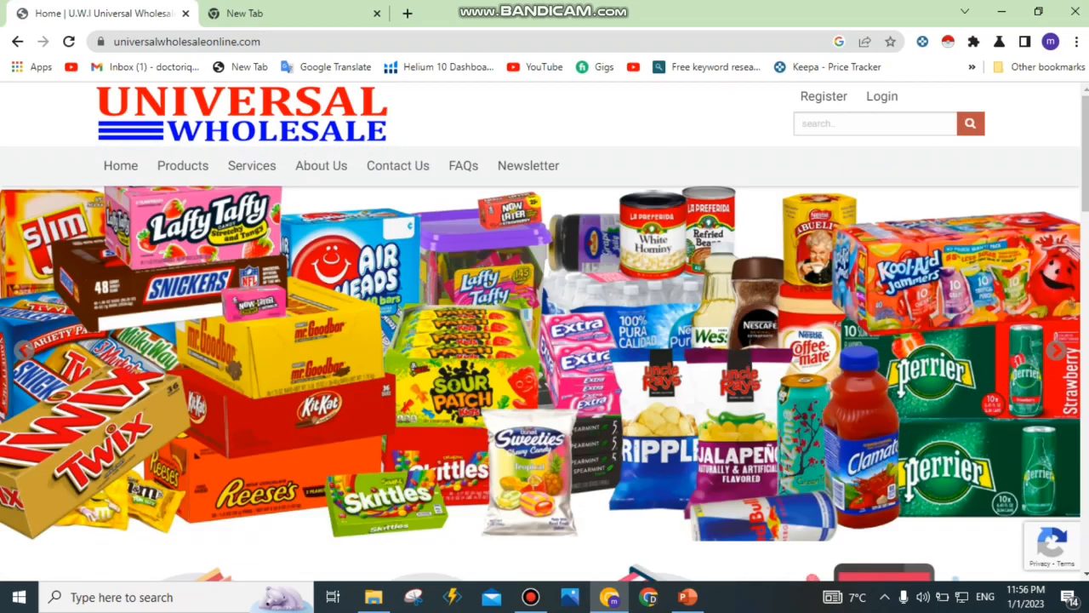
scroll(545, 366, "down", 10)
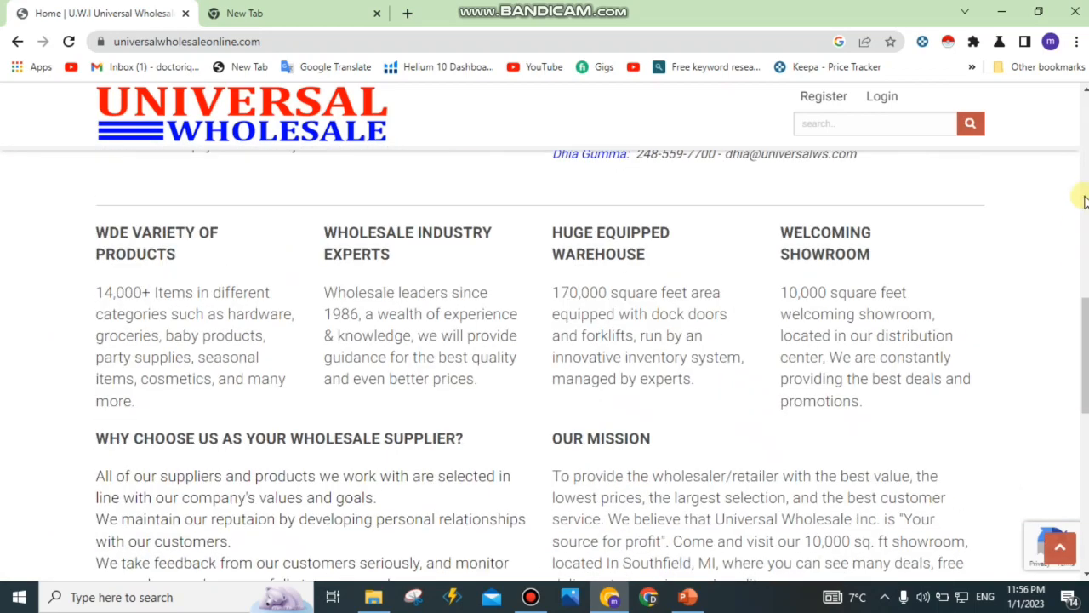
scroll(1085, 200, "up", 10)
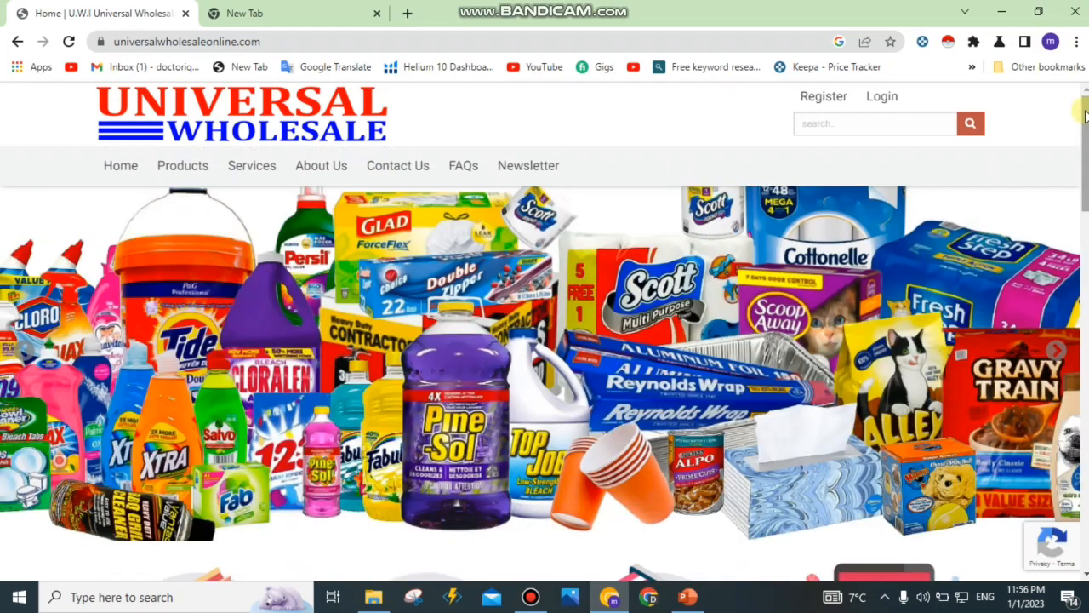
scroll(1086, 115, "down", 5)
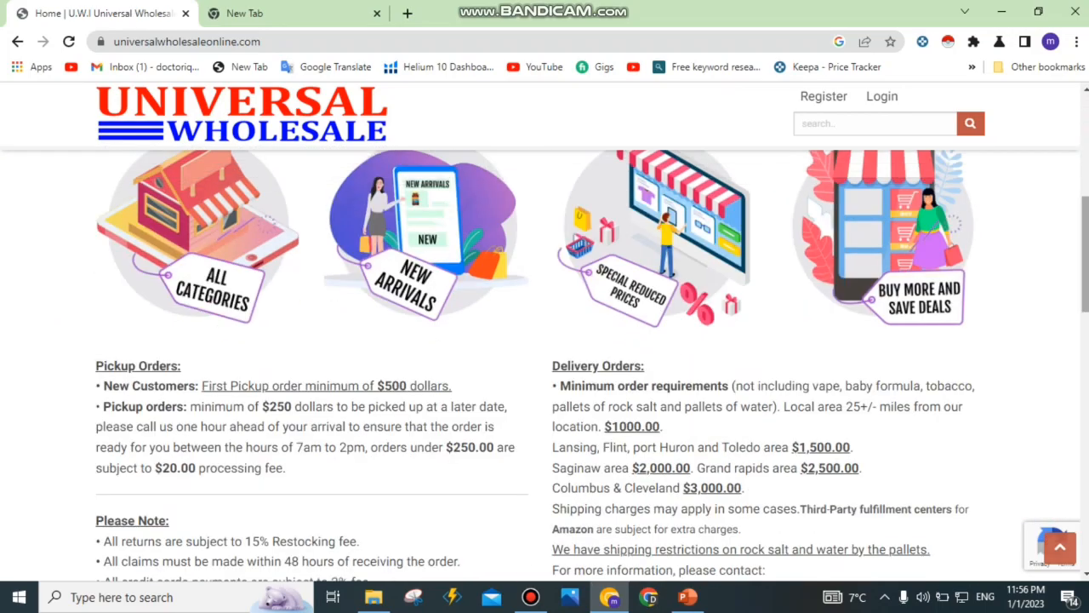
scroll(1086, 115, "up", 5)
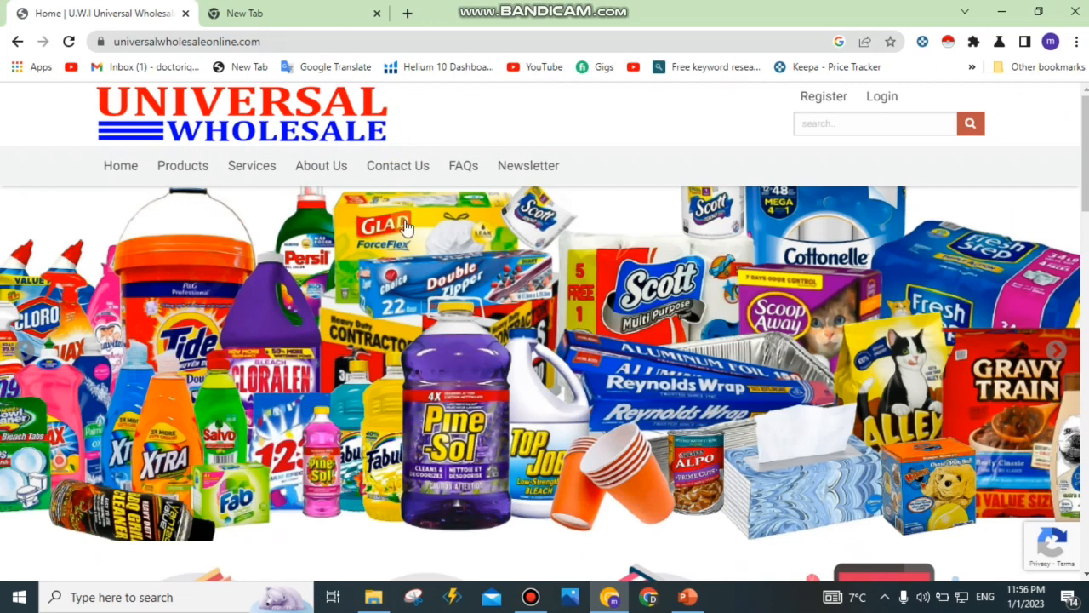
Step: Open the Health and Beauty category from the site's product categories
mouse_move(182, 167)
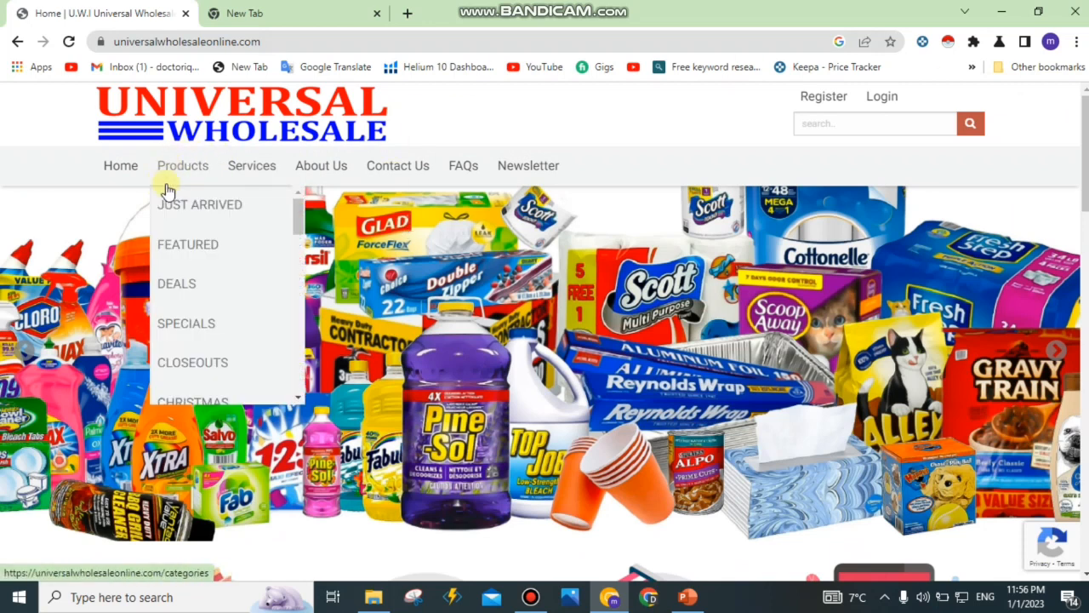
scroll(298, 313, "down", 3)
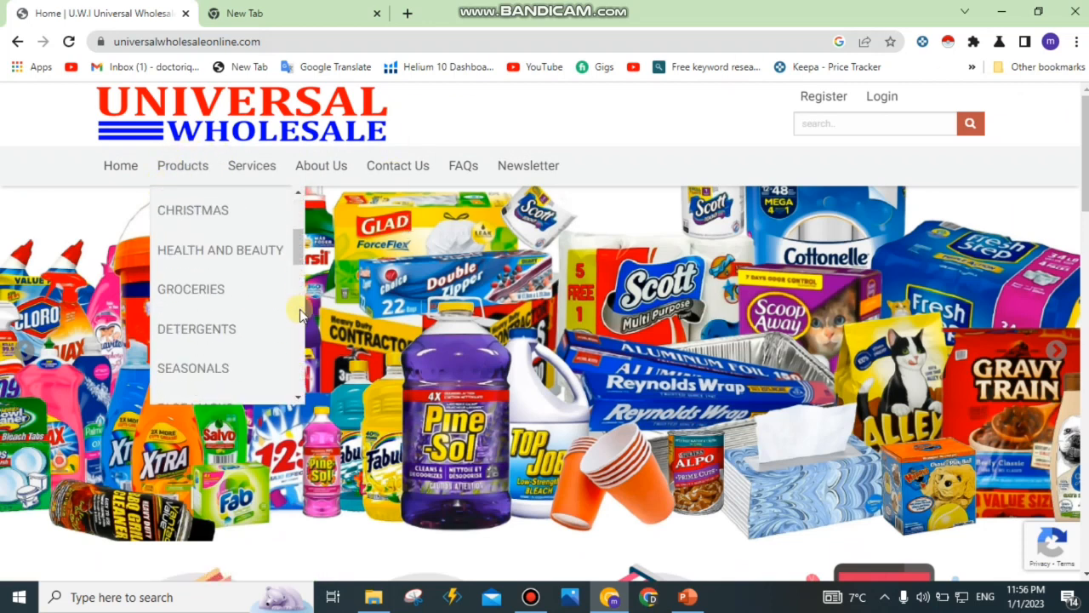
left_click(213, 254)
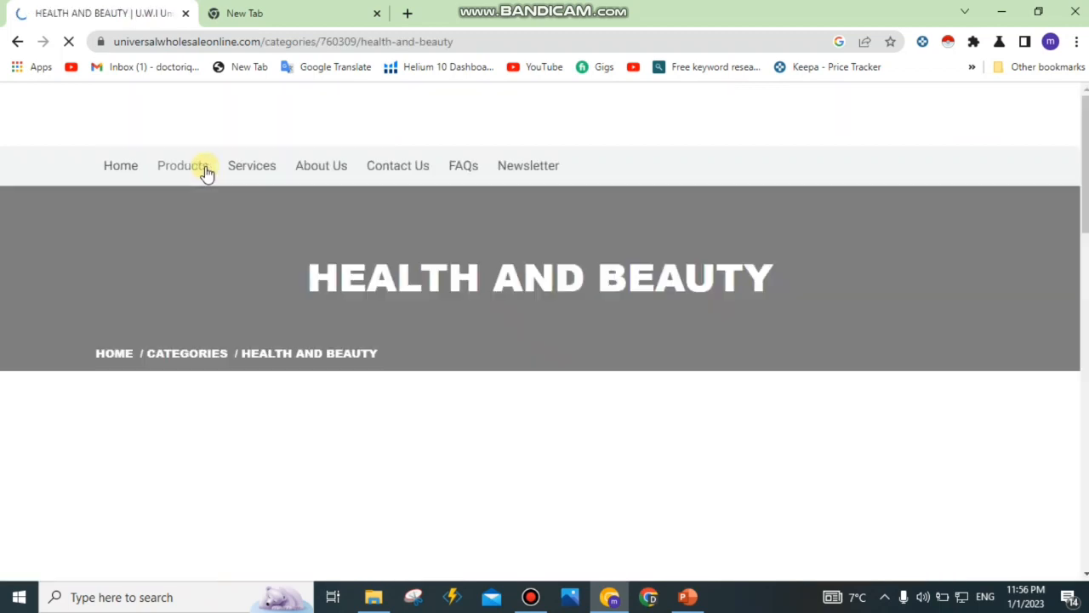
Step: Look over the Health and Beauty subcategories and open the Baby Care product listing
scroll(1050, 440, "down", 5)
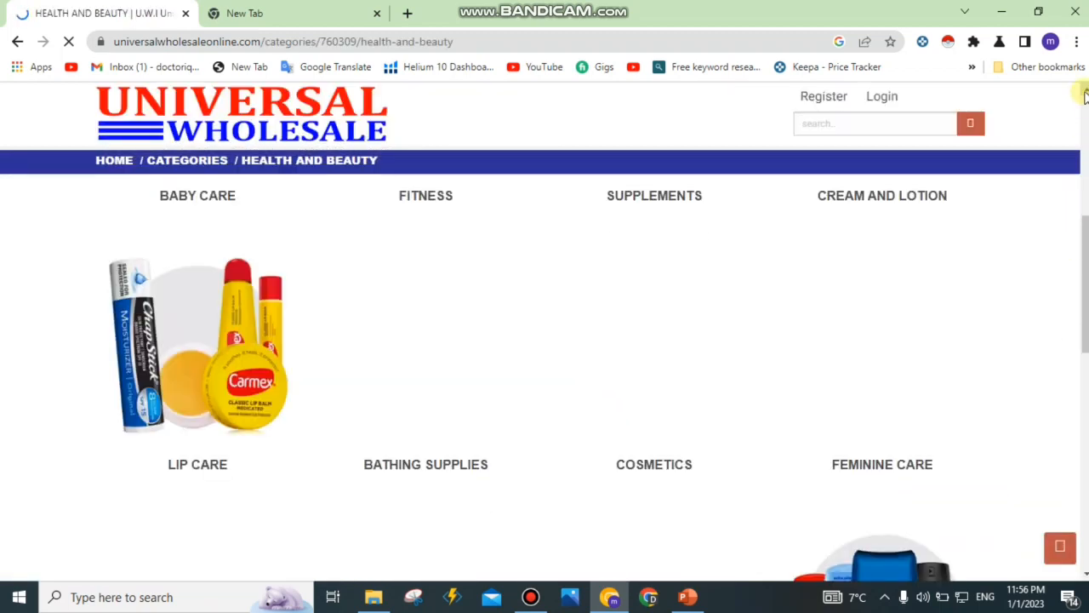
scroll(1086, 96, "up", 5)
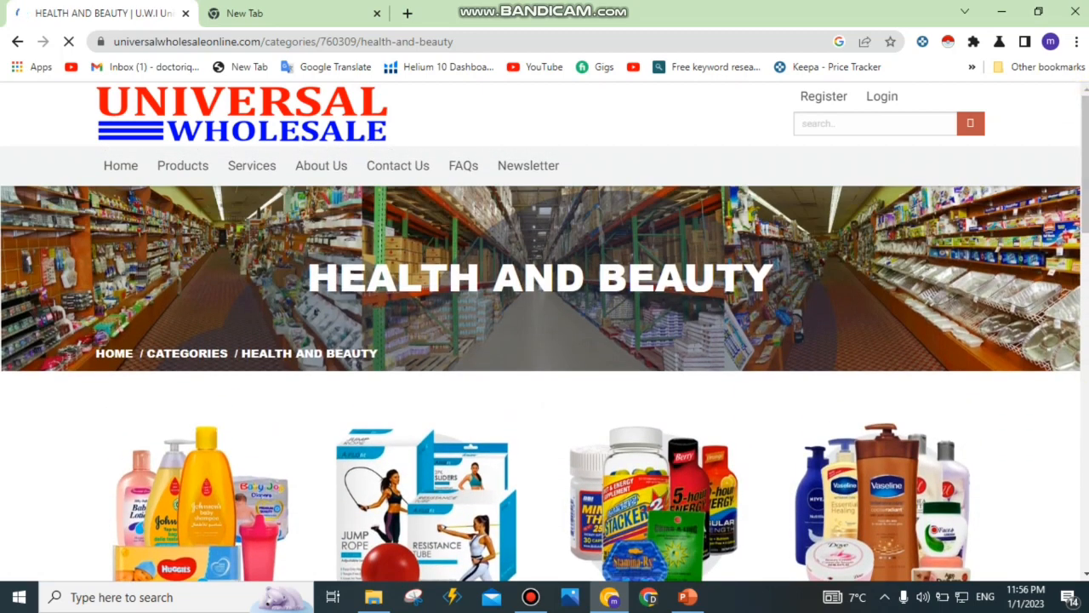
scroll(545, 366, "down", 4)
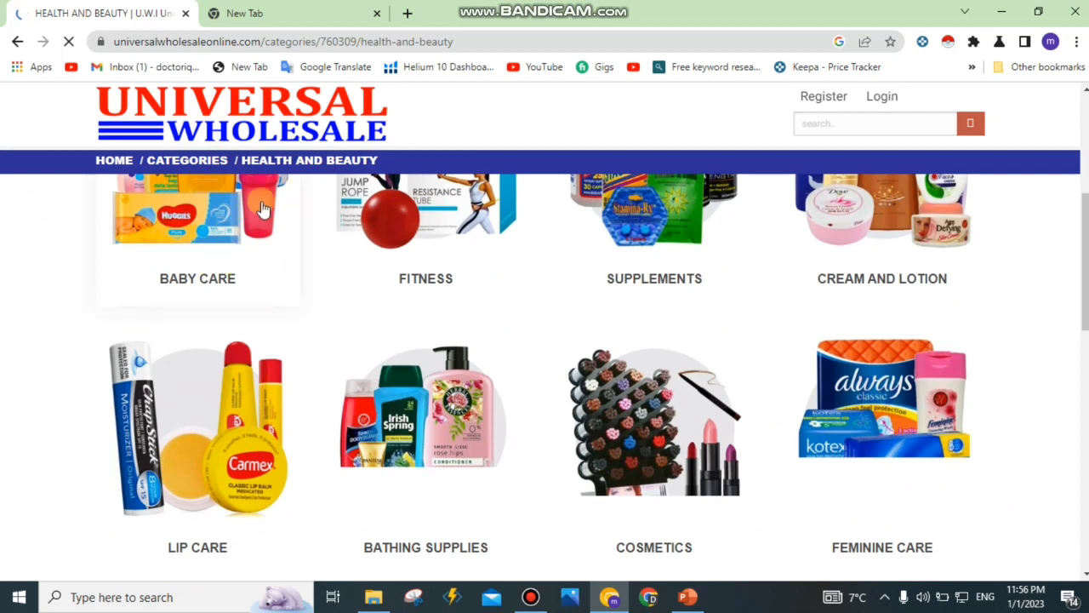
right_click(182, 214)
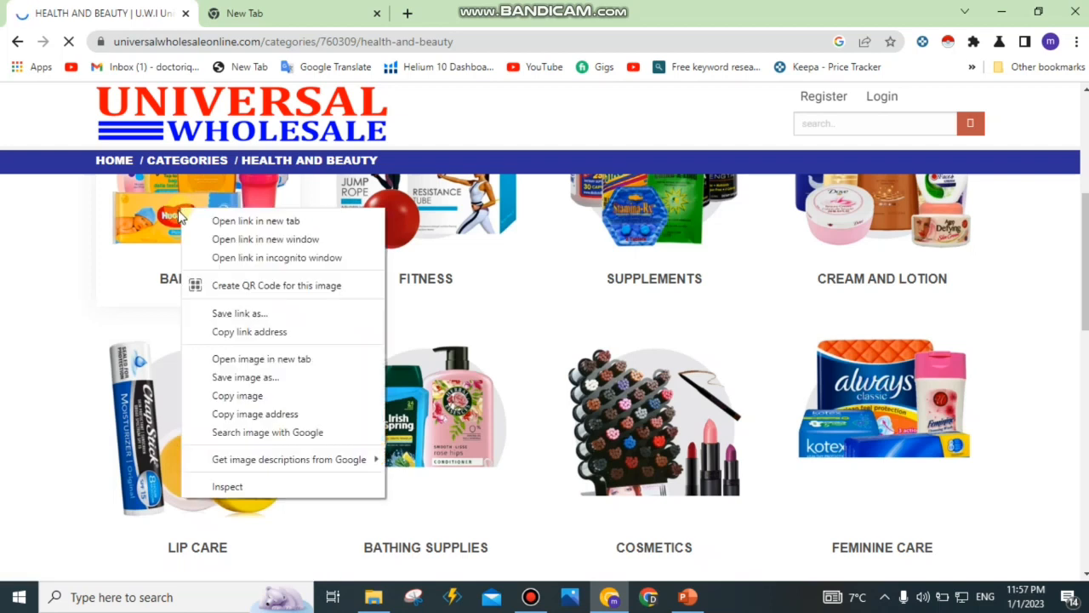
key("Escape")
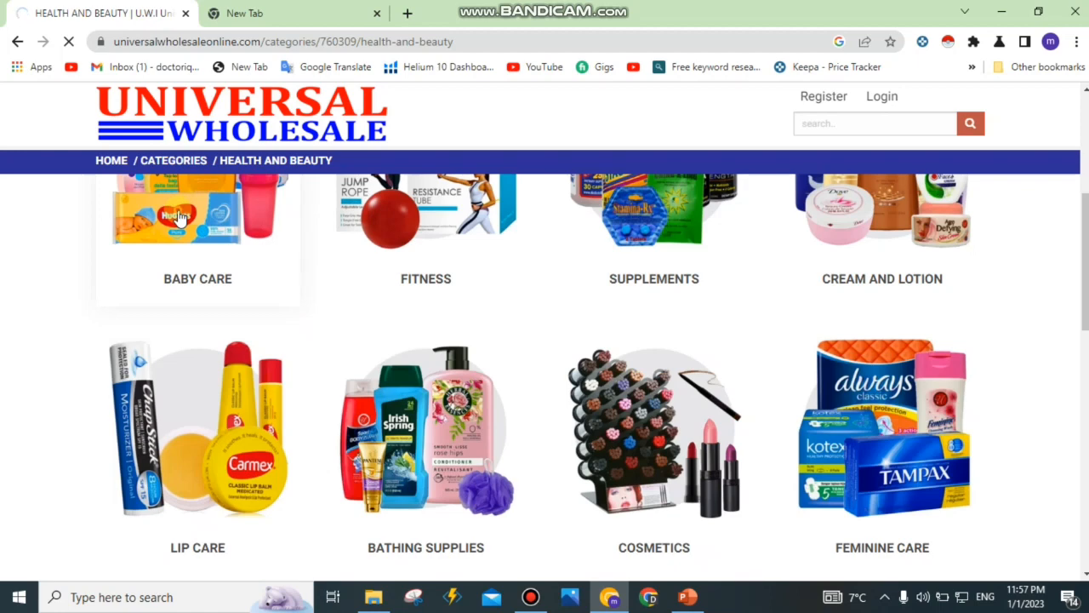
left_click(179, 217)
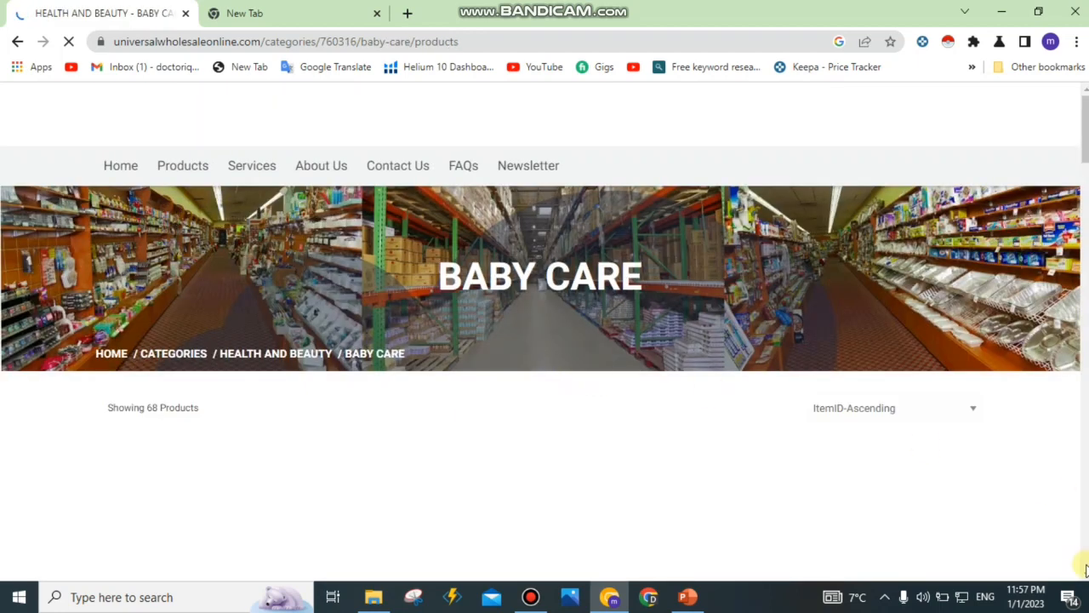
Step: Examine the products in the Baby Care listing and return to the beginning of the page
scroll(1086, 575, "down", 3)
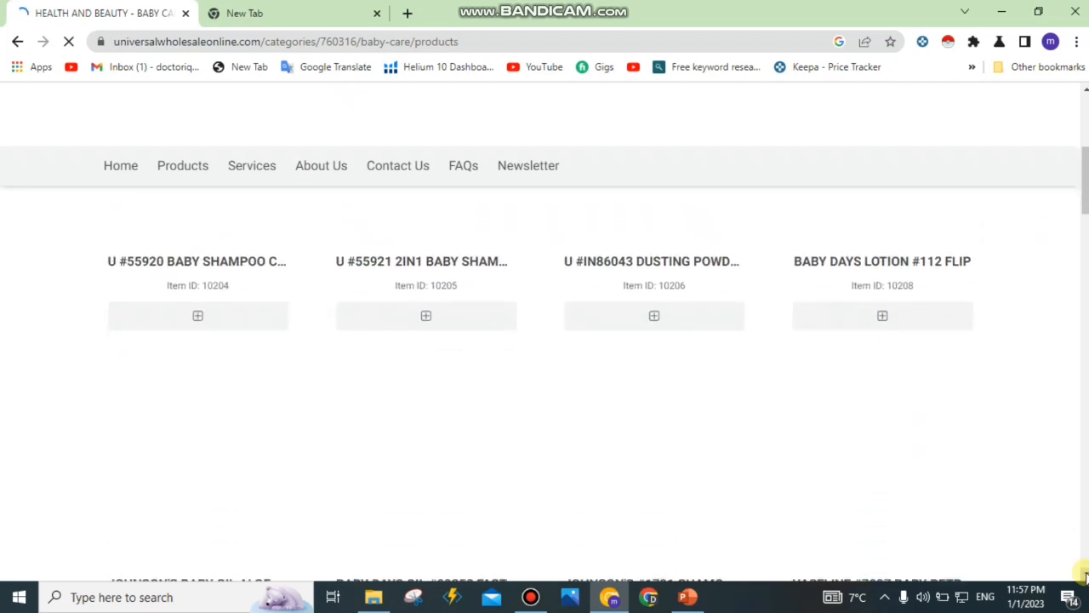
left_click(1086, 89)
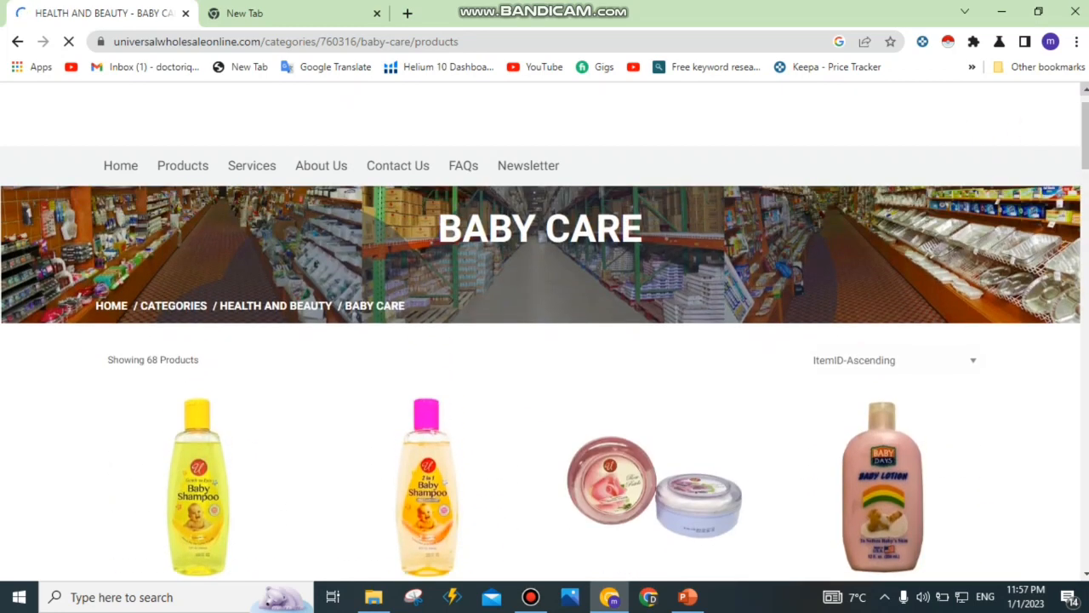
left_click(1086, 89)
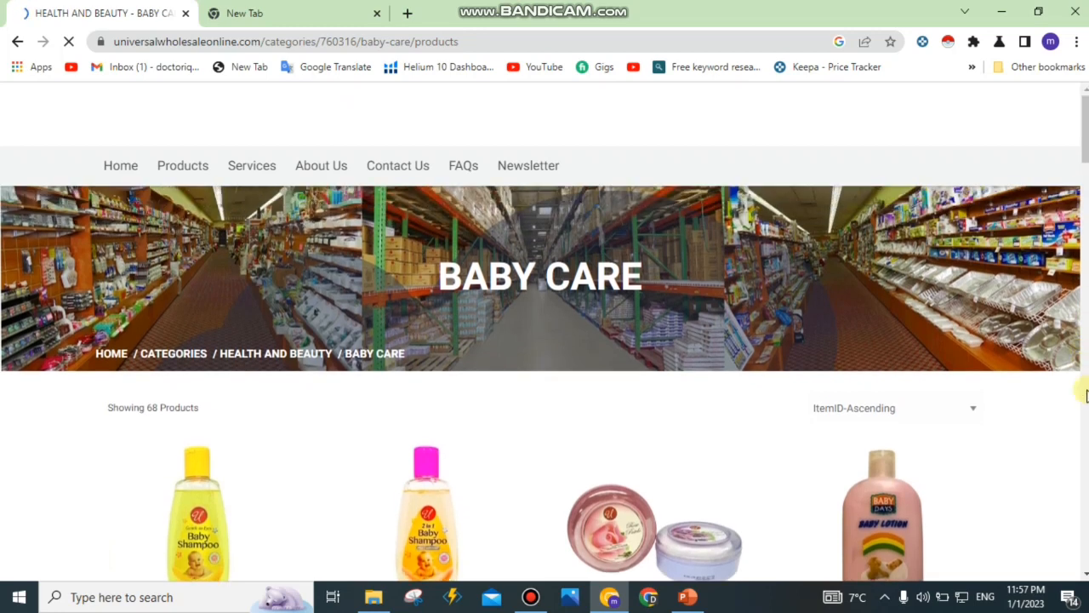
scroll(545, 375, "down", 14)
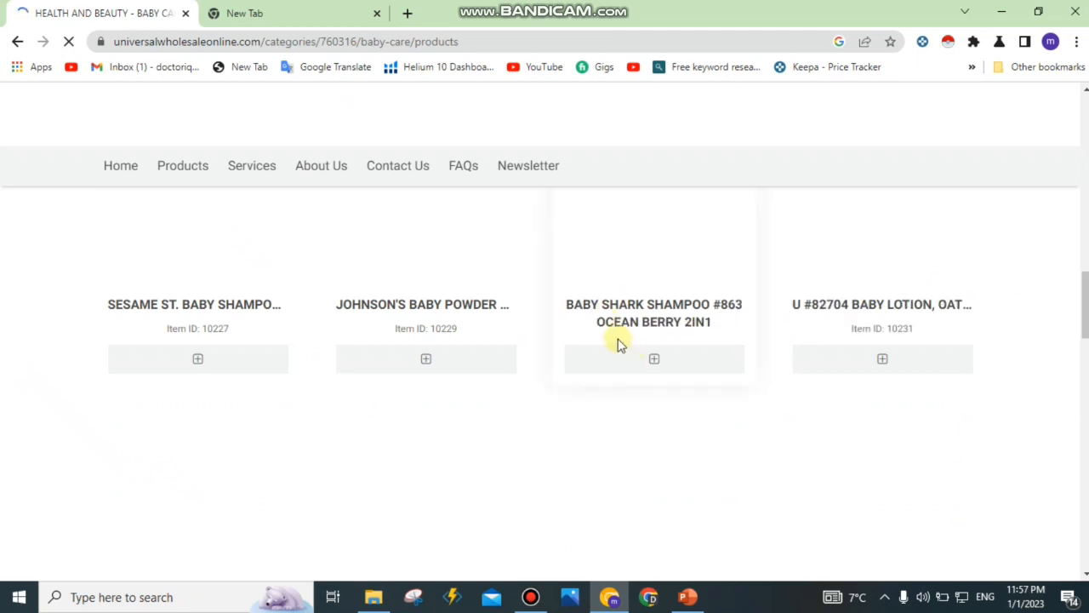
left_click(1086, 186)
left_click(1086, 185)
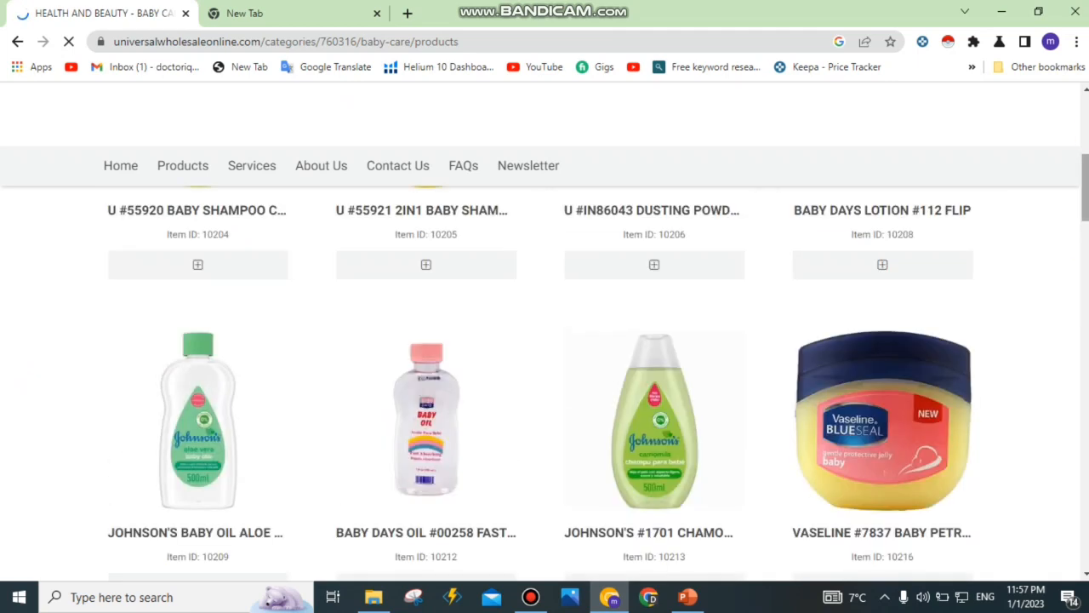
left_click(1087, 130)
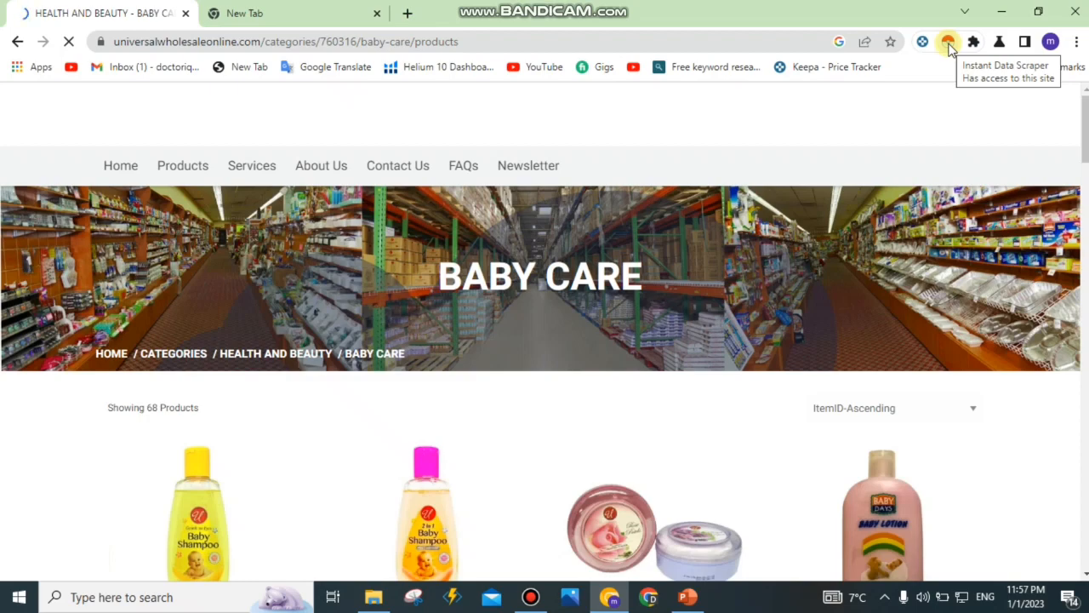
left_click(1087, 294)
left_click(1087, 294)
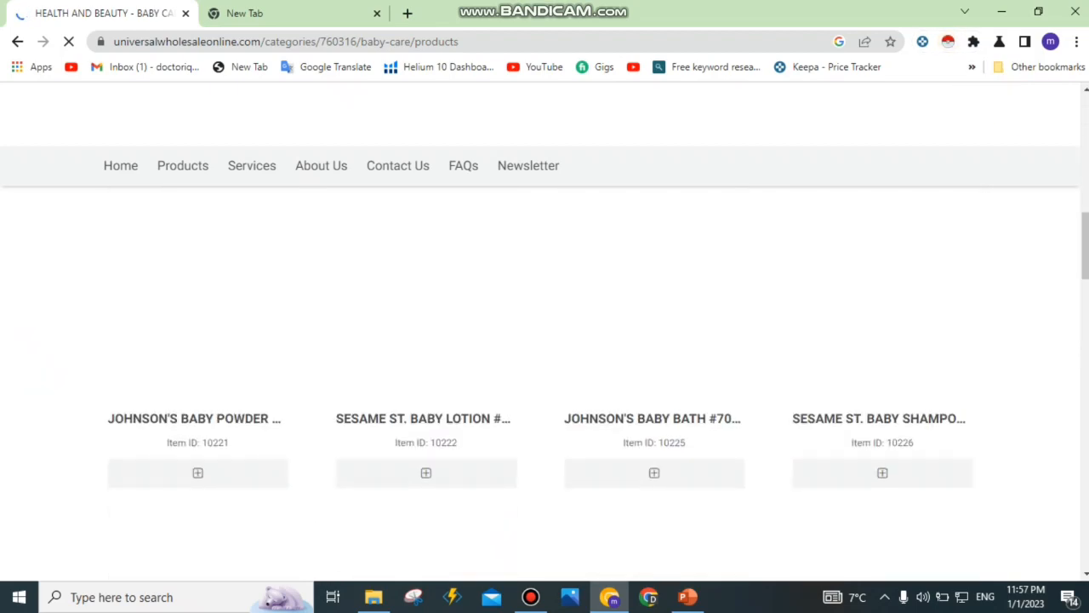
left_click(1087, 166)
left_click(1087, 121)
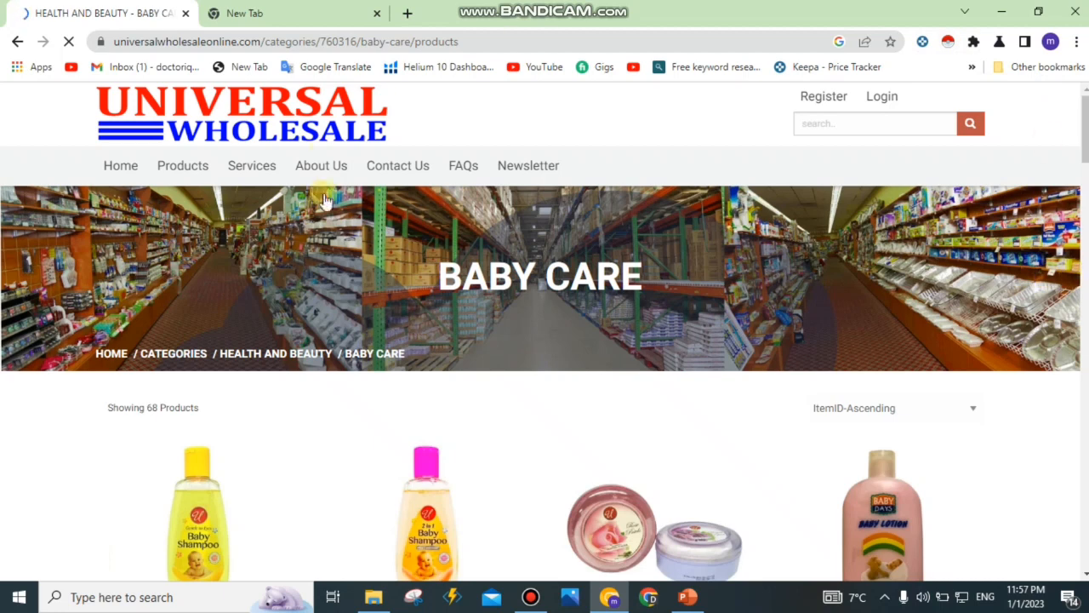
mouse_move(183, 165)
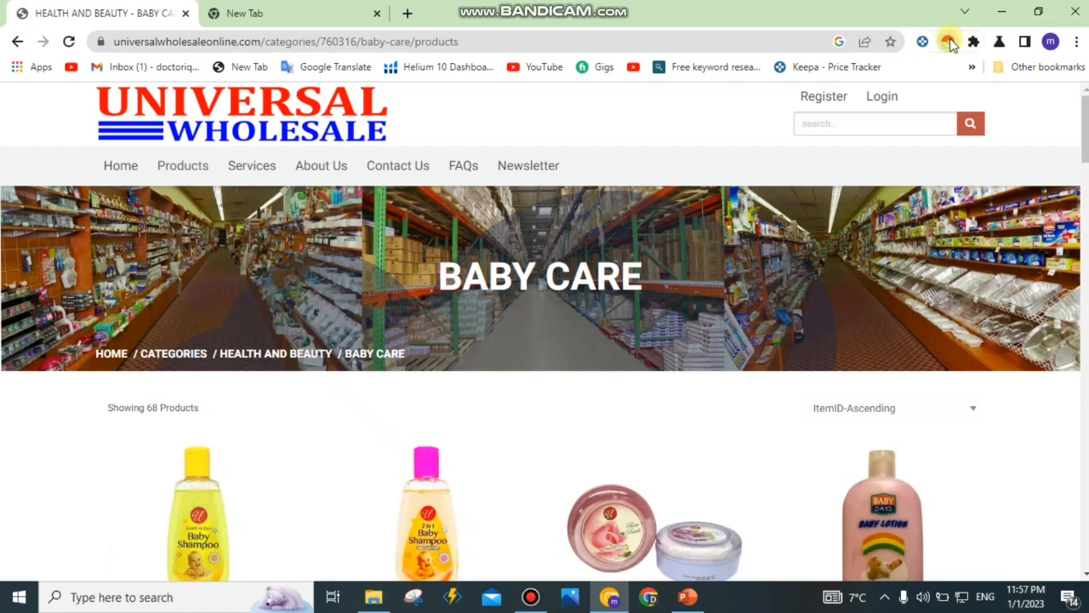
Step: Extract the Baby Care product table with Instant Data Scraper, review its rows and minimise the scraper window
left_click(949, 42)
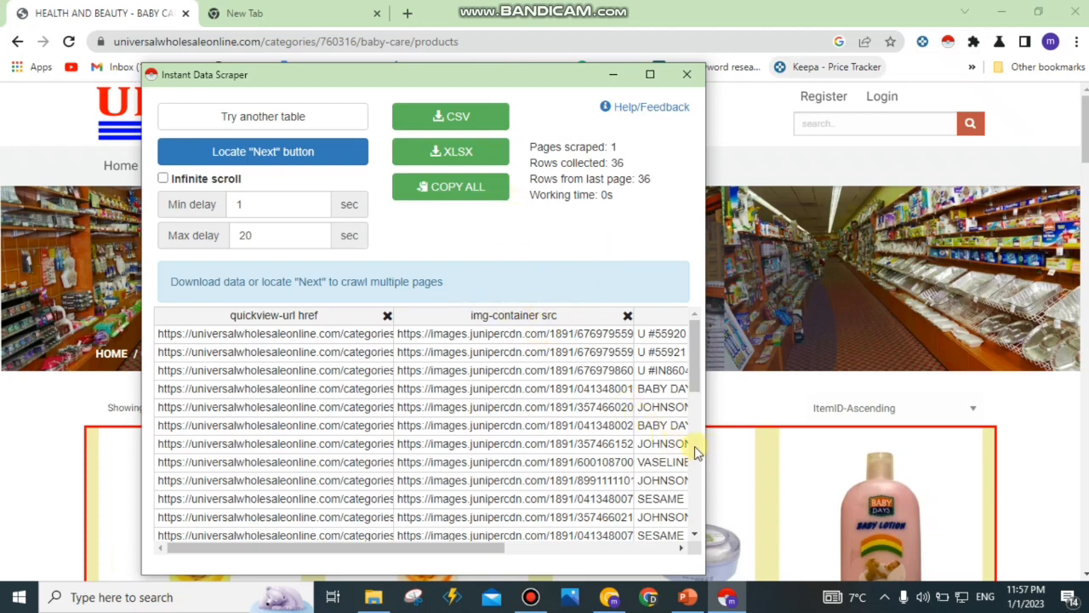
scroll(694, 450, "down", 3)
scroll(694, 338, "up", 1)
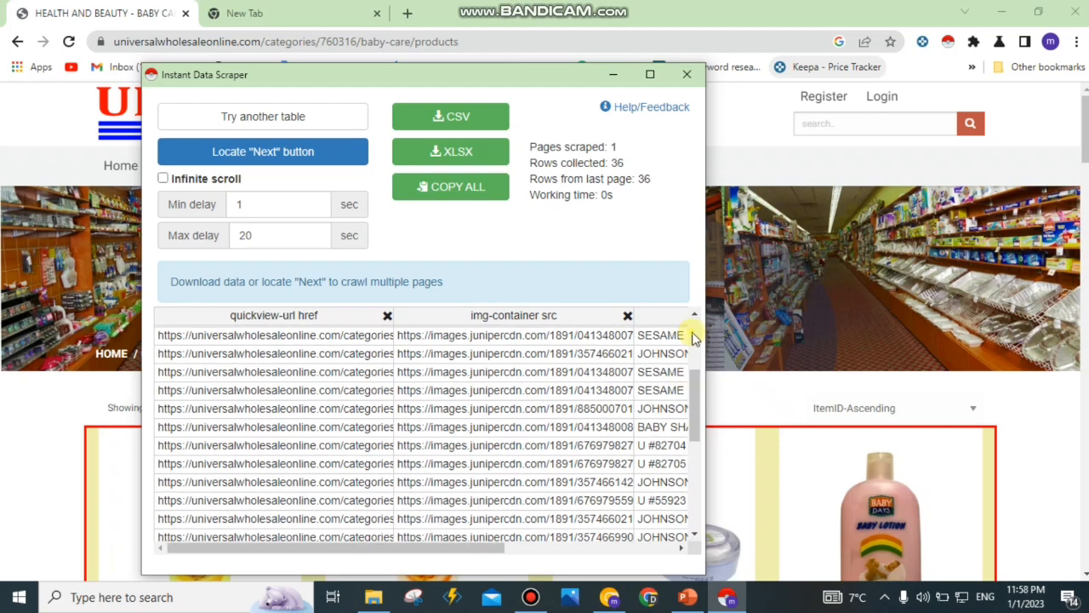
scroll(692, 337, "up", 3)
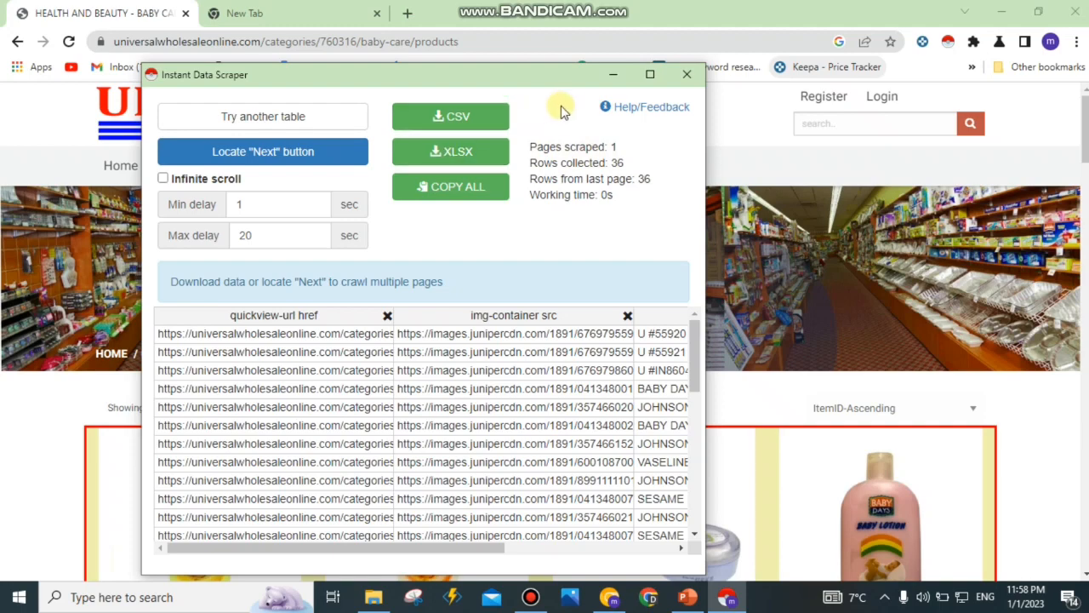
left_click(615, 75)
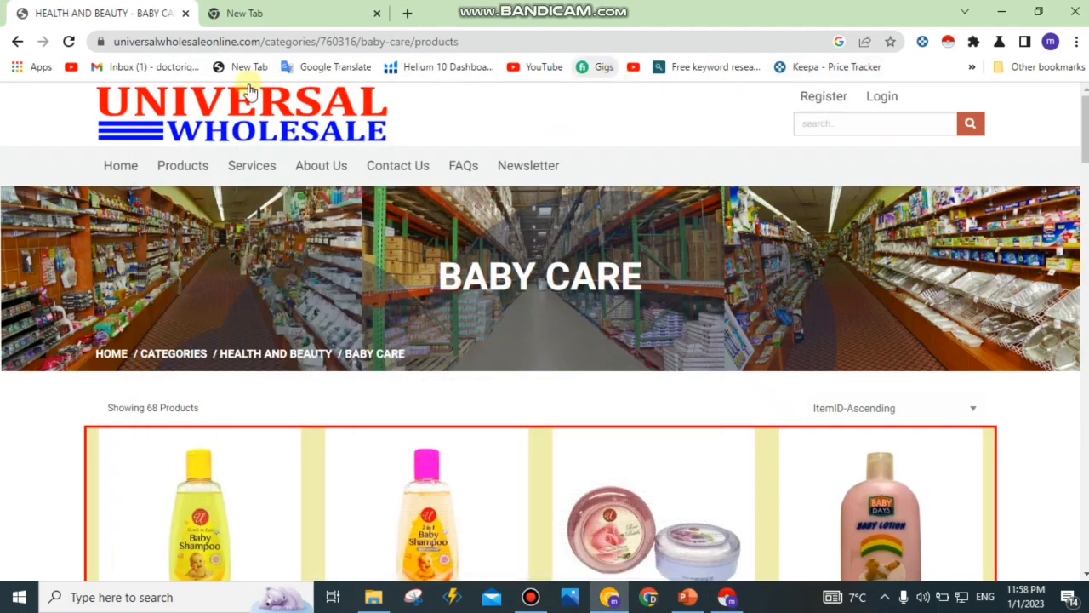
Step: Return to the Health and Beauty category page, looking over the highlighted Baby Care products while it loads
left_click(19, 42)
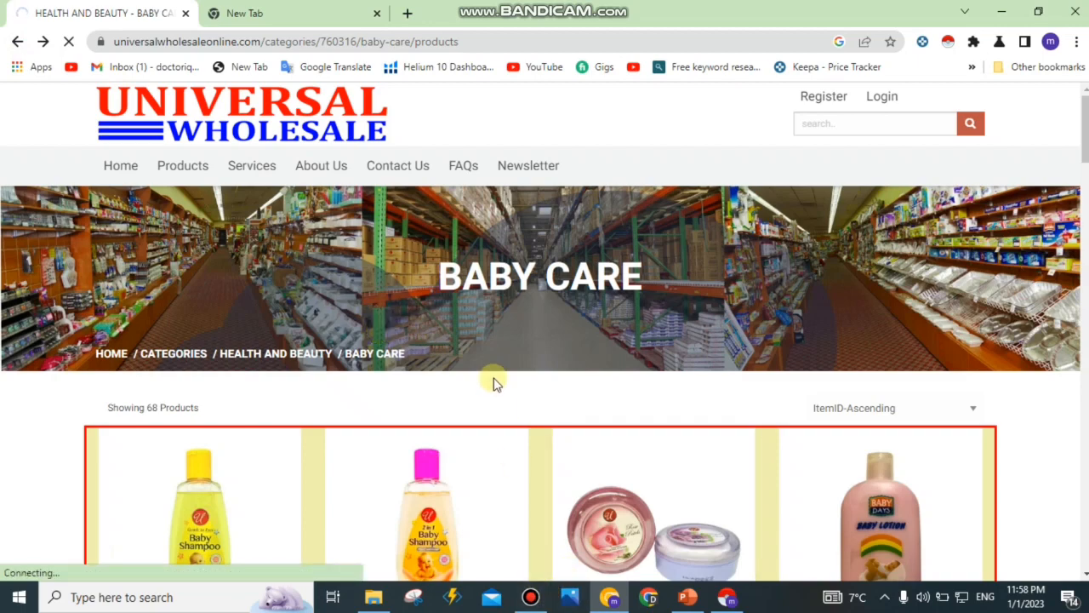
scroll(907, 428, "down", 5)
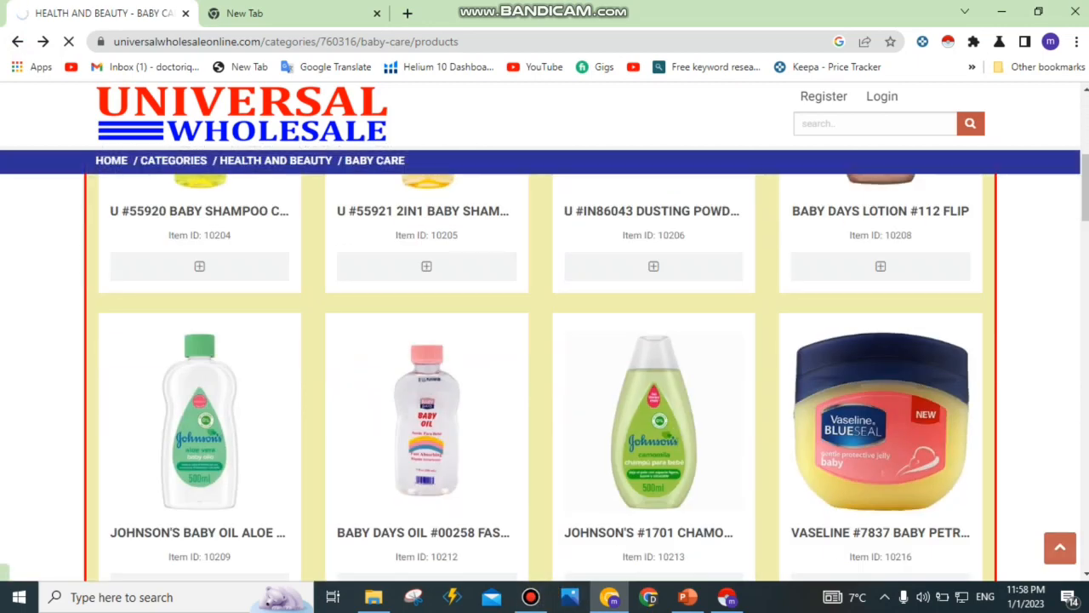
scroll(1084, 323, "down", 10)
scroll(1082, 184, "up", 10)
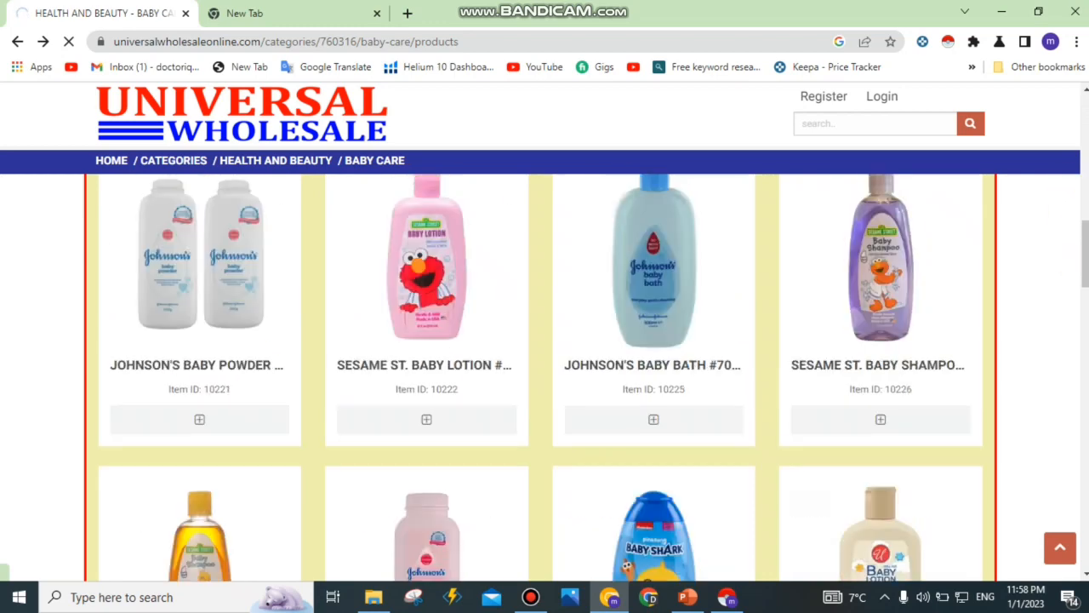
left_click(1086, 128)
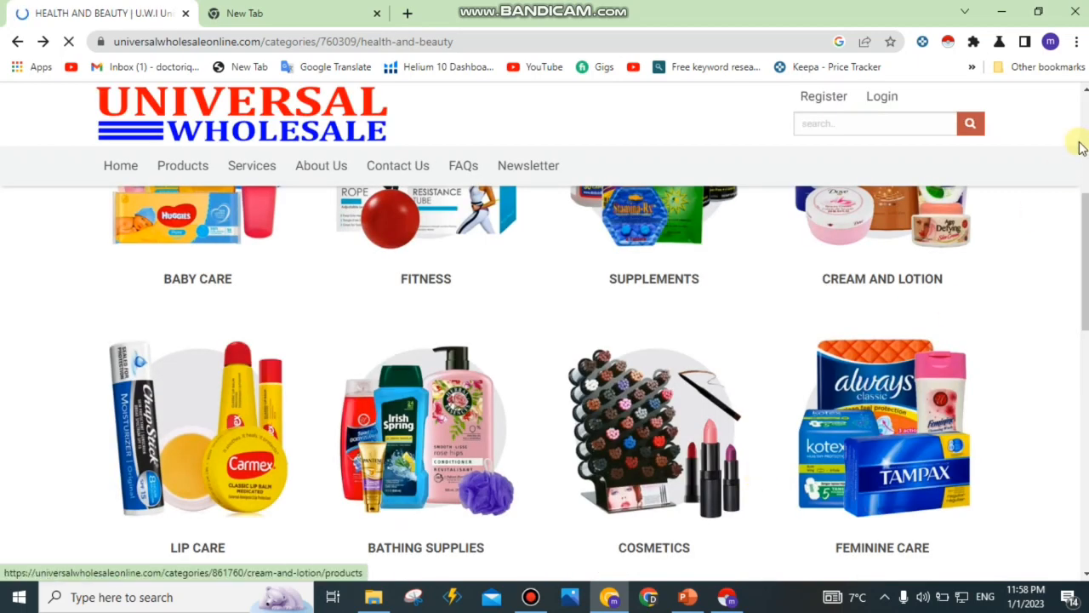
Step: Open the Fitness product listing from the Health and Beauty subcategories
scroll(1079, 209, "up", 2)
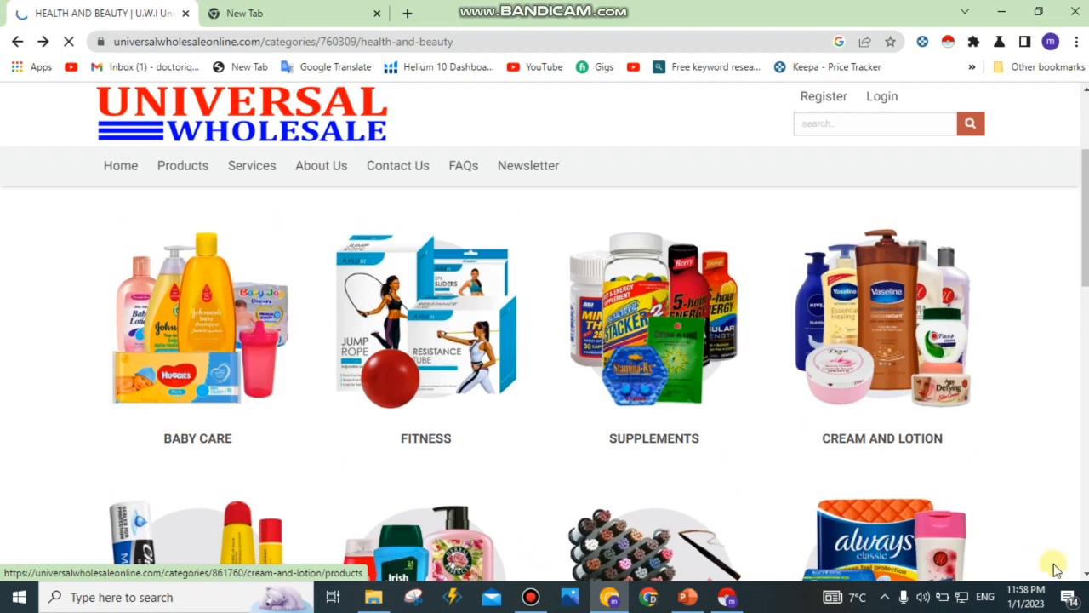
left_click(1085, 576)
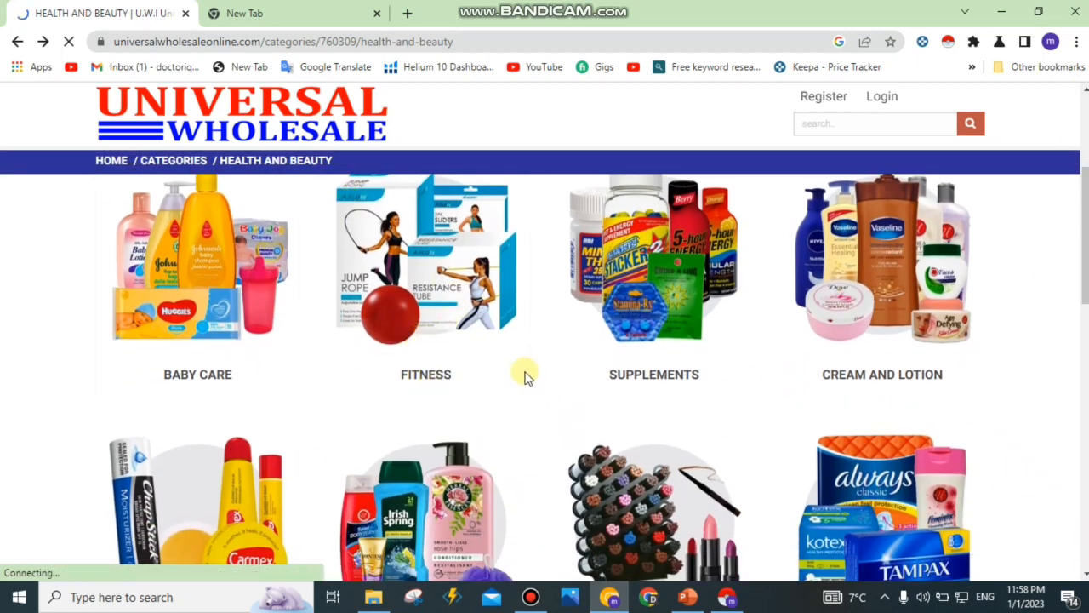
left_click(440, 292)
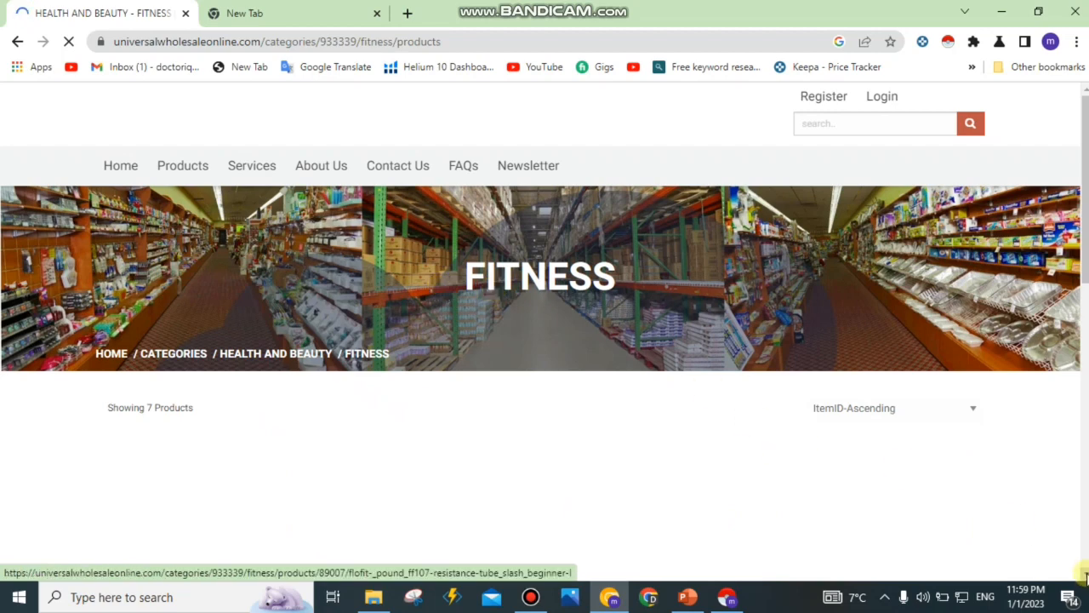
Step: Look through the product cards in the Fitness listing down to the last row
scroll(1085, 575, "down", 3)
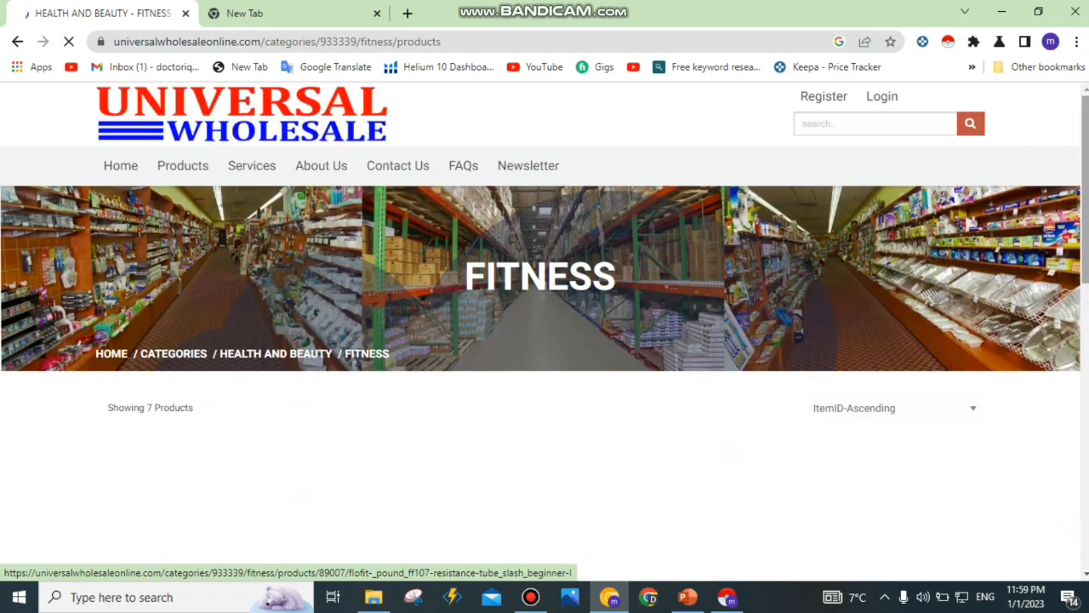
scroll(1073, 438, "down", 3)
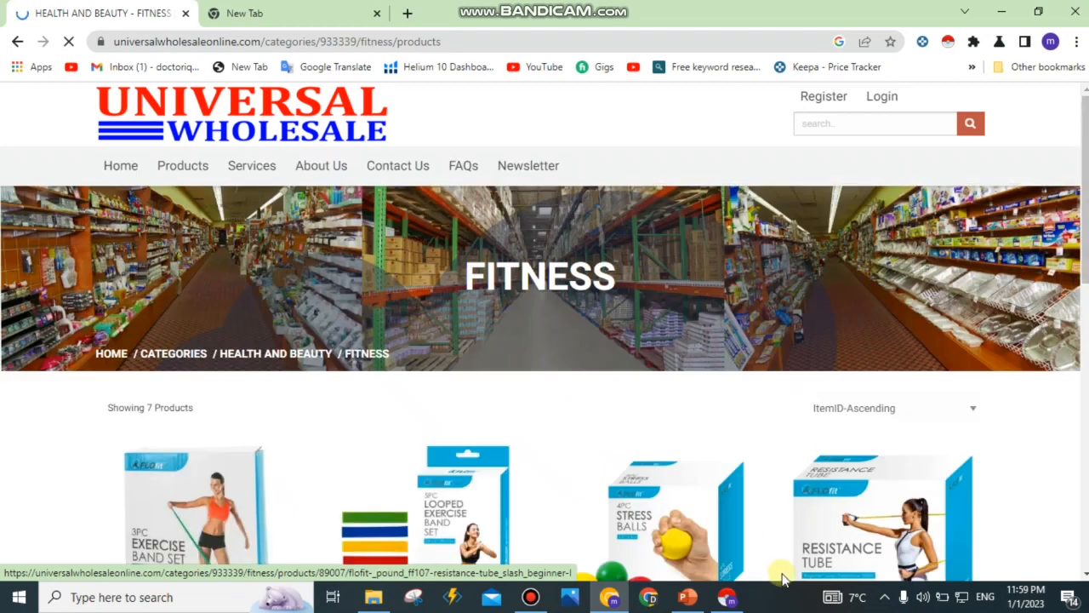
scroll(1083, 578, "down", 3)
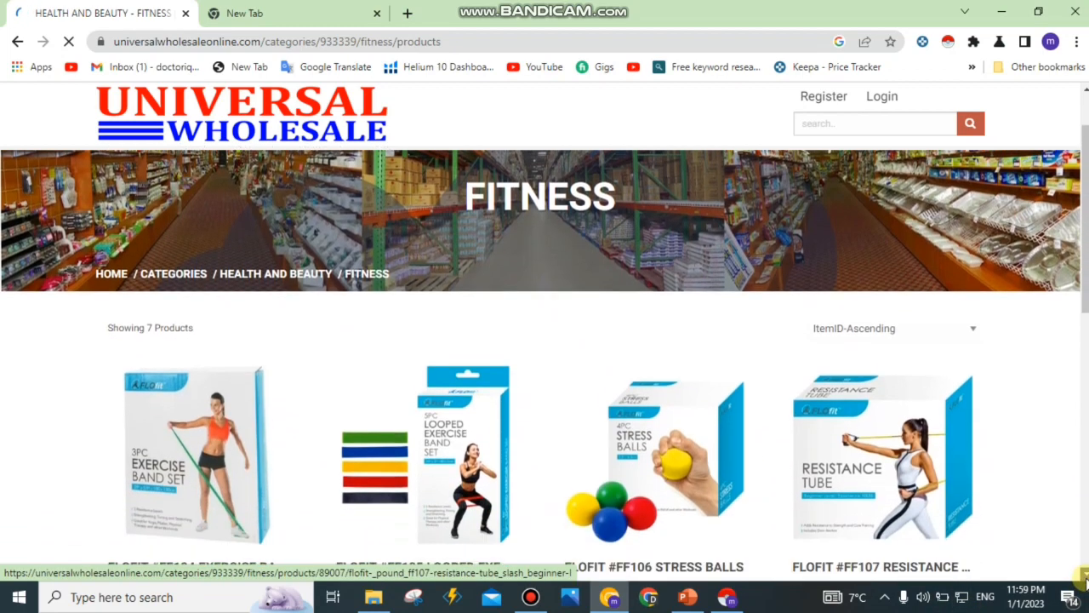
scroll(1085, 578, "down", 4)
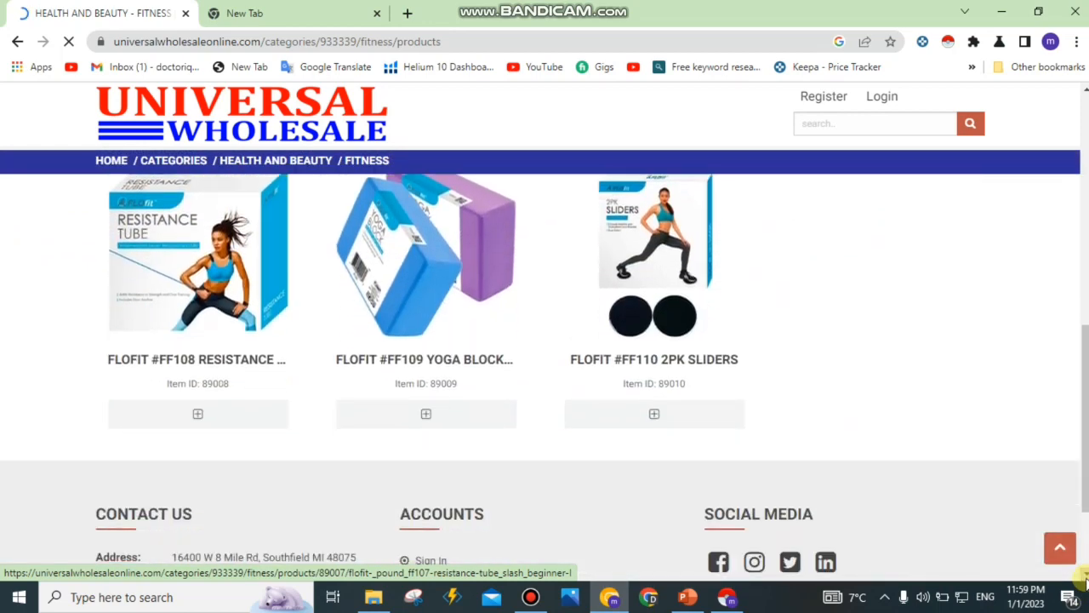
Step: Start Instant Data Scraper's Next-button selection, then bring the scraper back up and review its collected rows
left_click(730, 602)
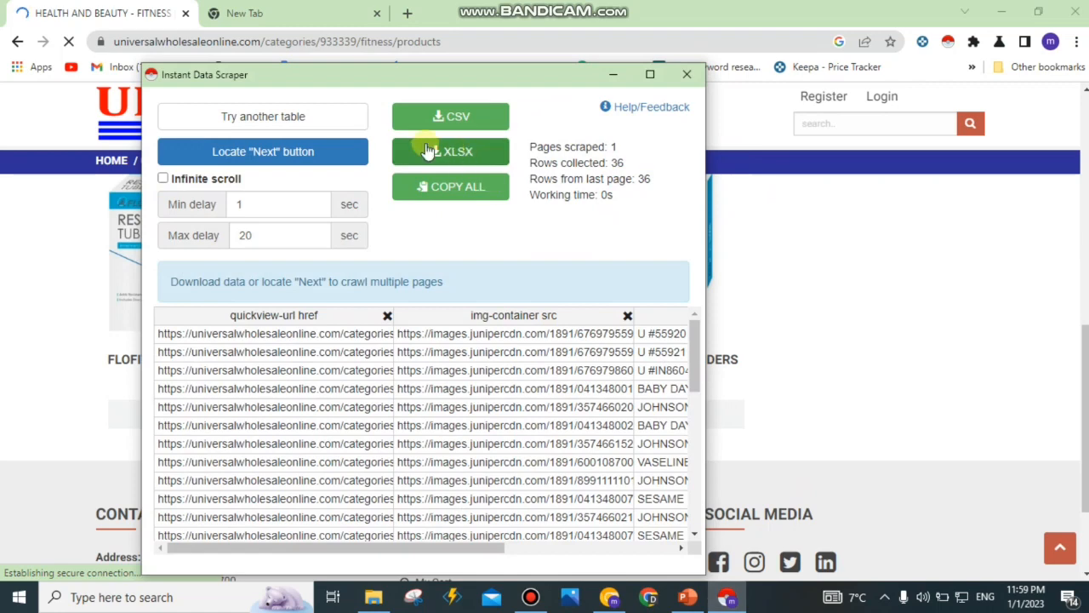
left_click(315, 162)
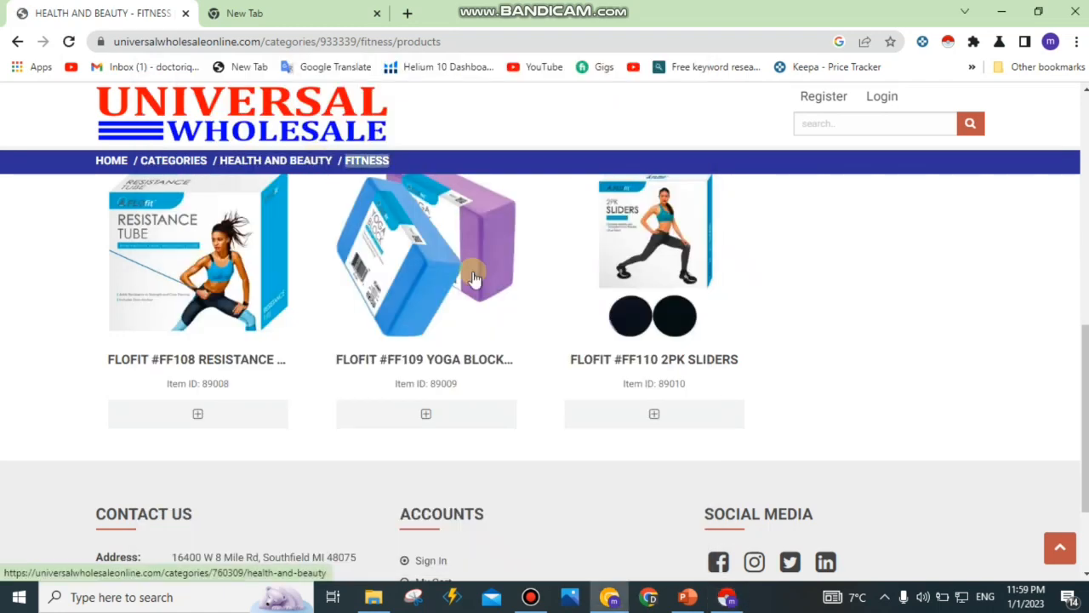
left_click(729, 602)
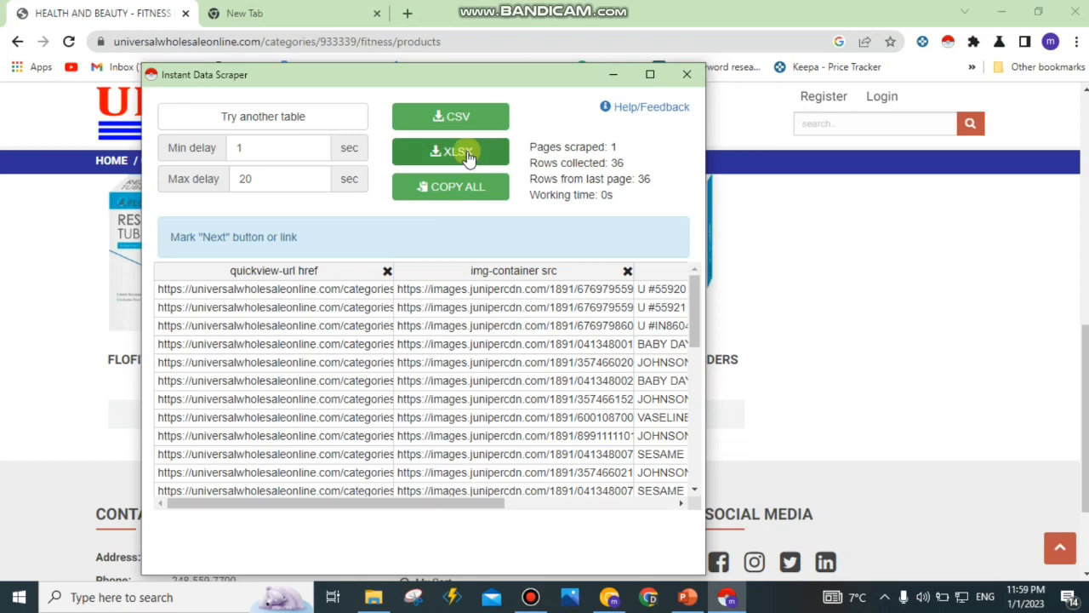
scroll(697, 387, "down", 5)
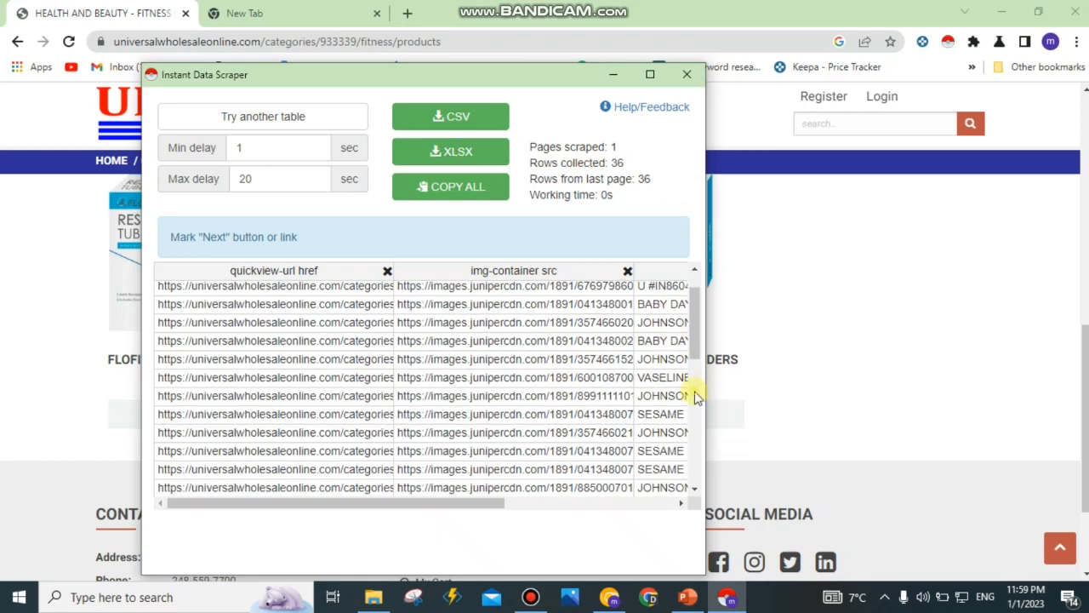
scroll(693, 297, "up", 5)
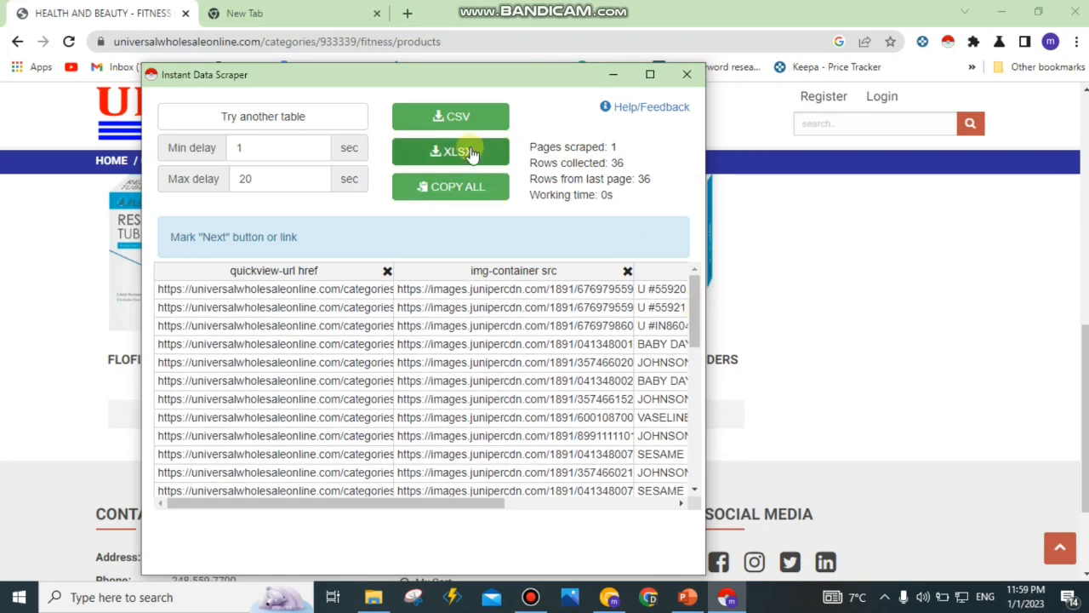
Step: Download the scraped rows as XLSX and open universalwholesaleonline.xlsx in Excel as a recovered, editable workbook
left_click(440, 154)
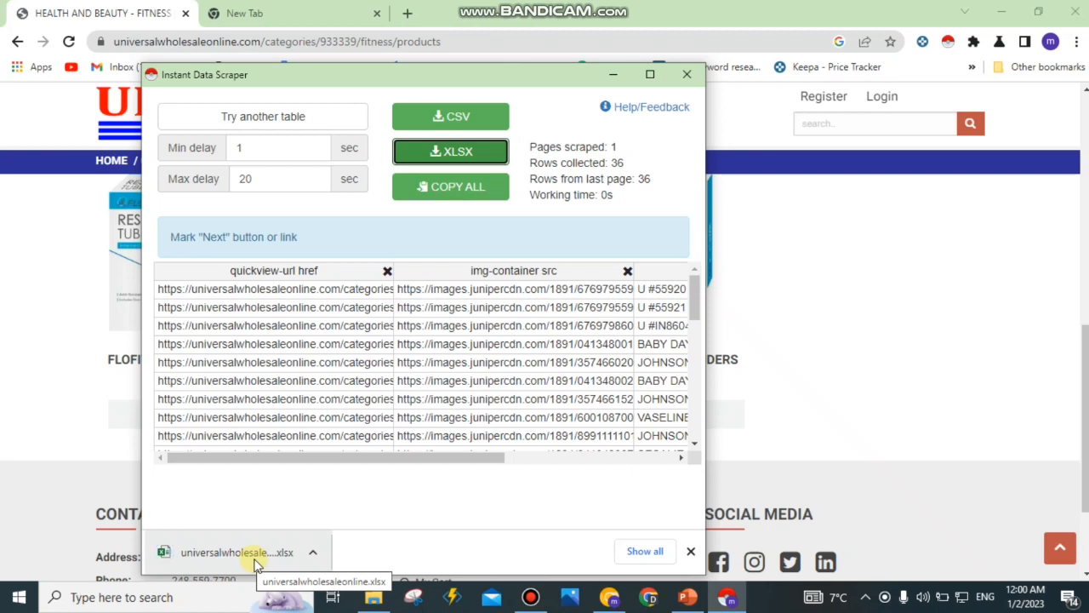
left_click(236, 552)
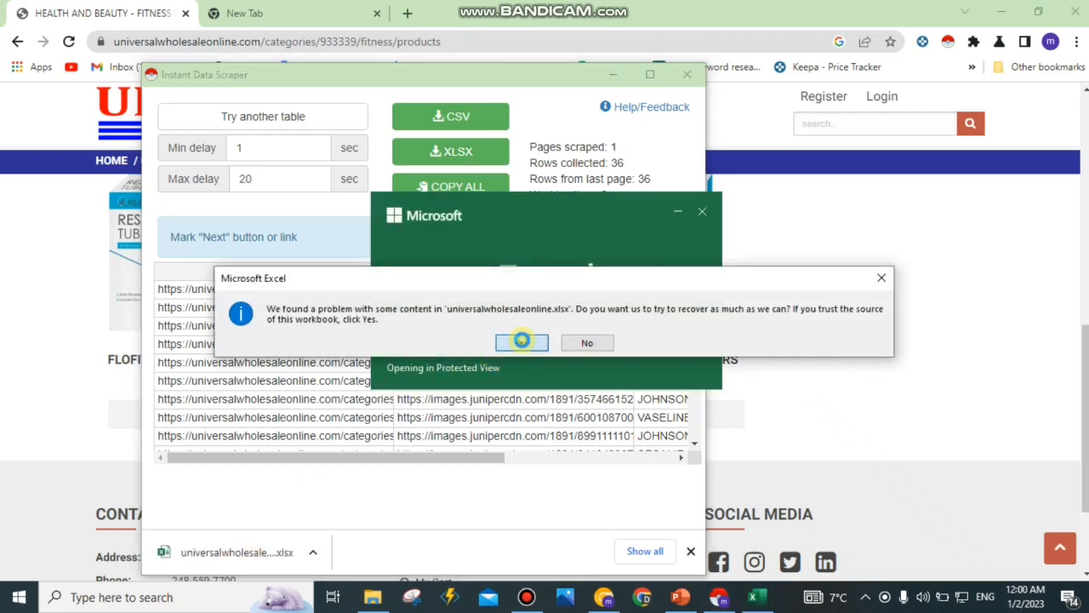
left_click(519, 340)
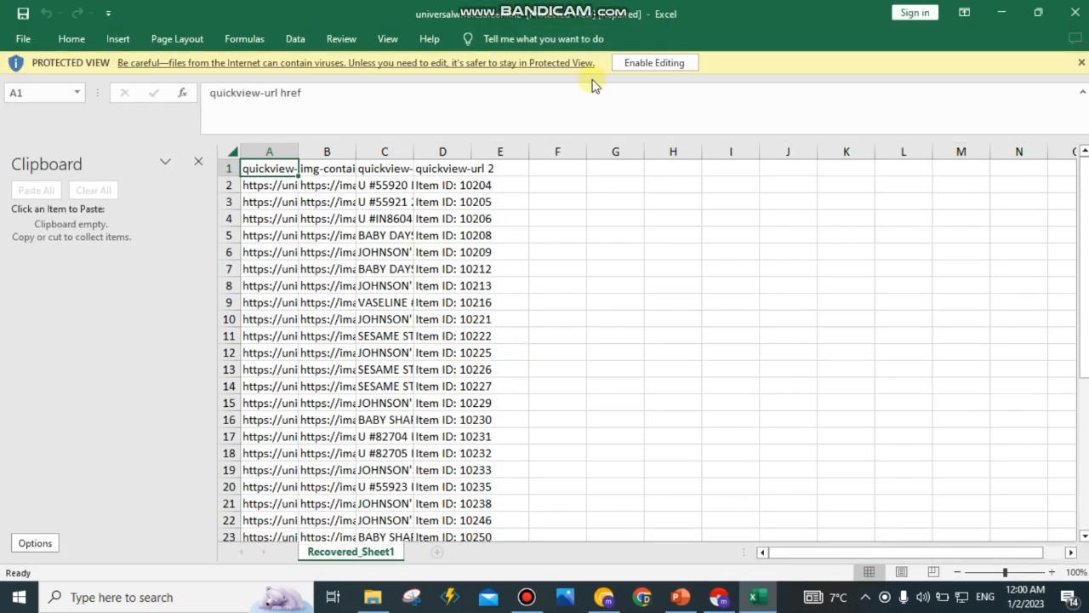
left_click(635, 59)
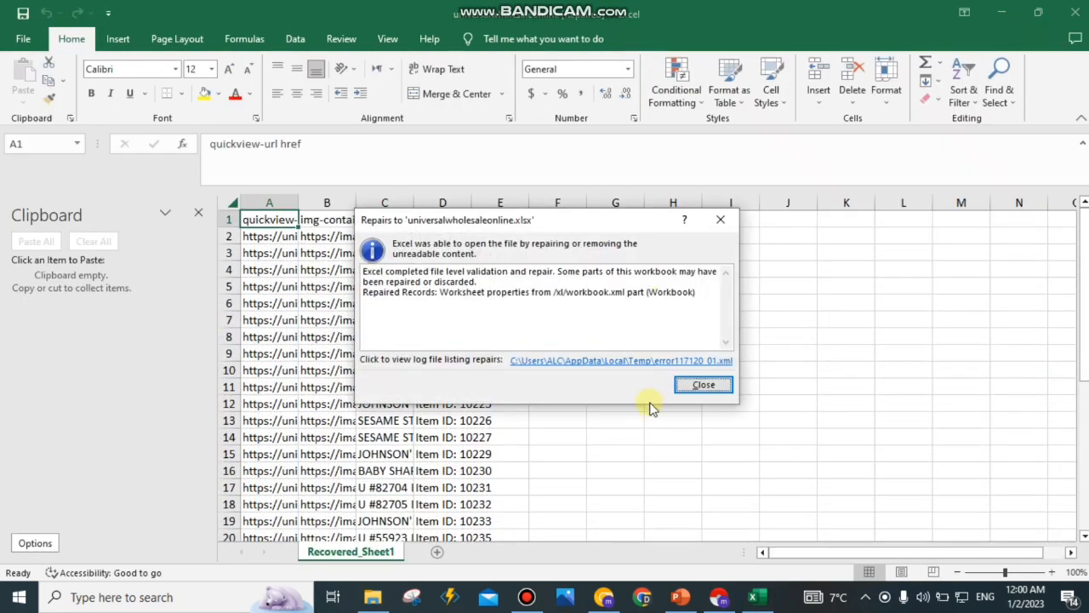
left_click(698, 387)
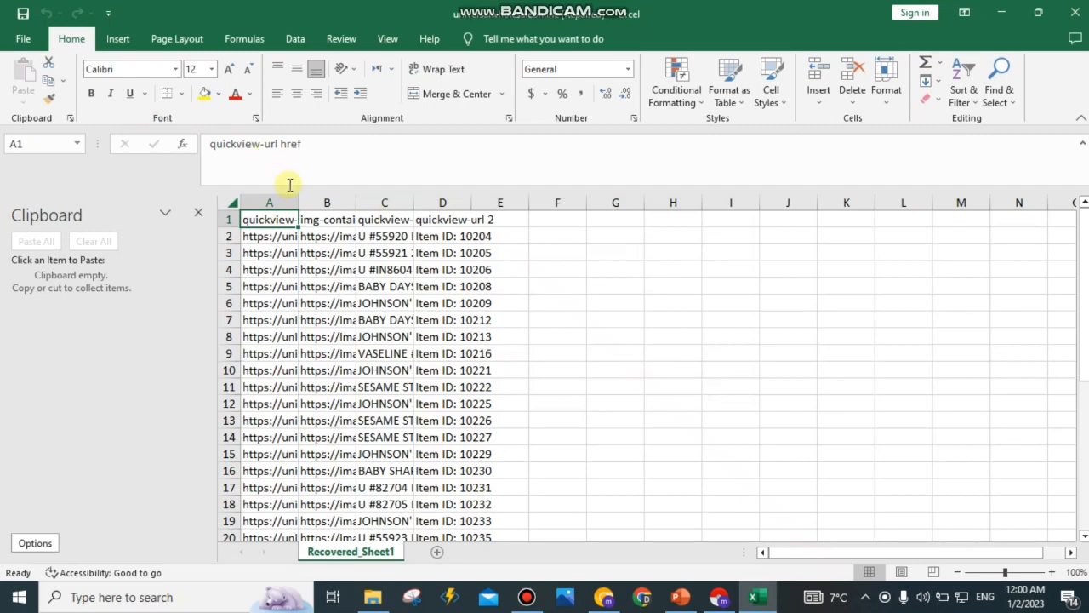
Step: Widen columns A and B to show more of the quickview and image URLs
left_click_drag(297, 205, 560, 242)
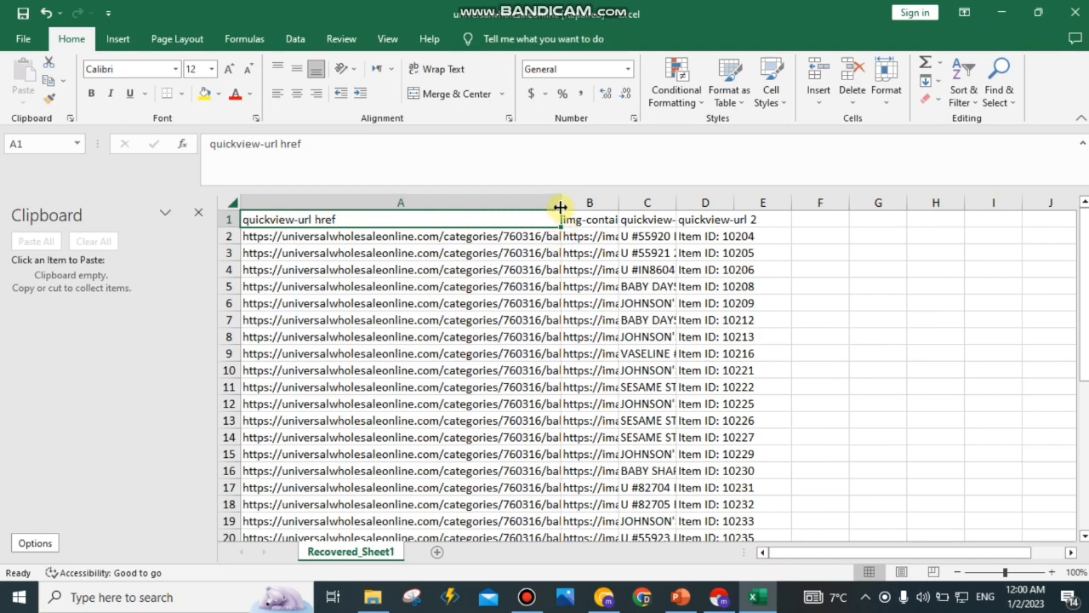
left_click_drag(561, 206, 868, 208)
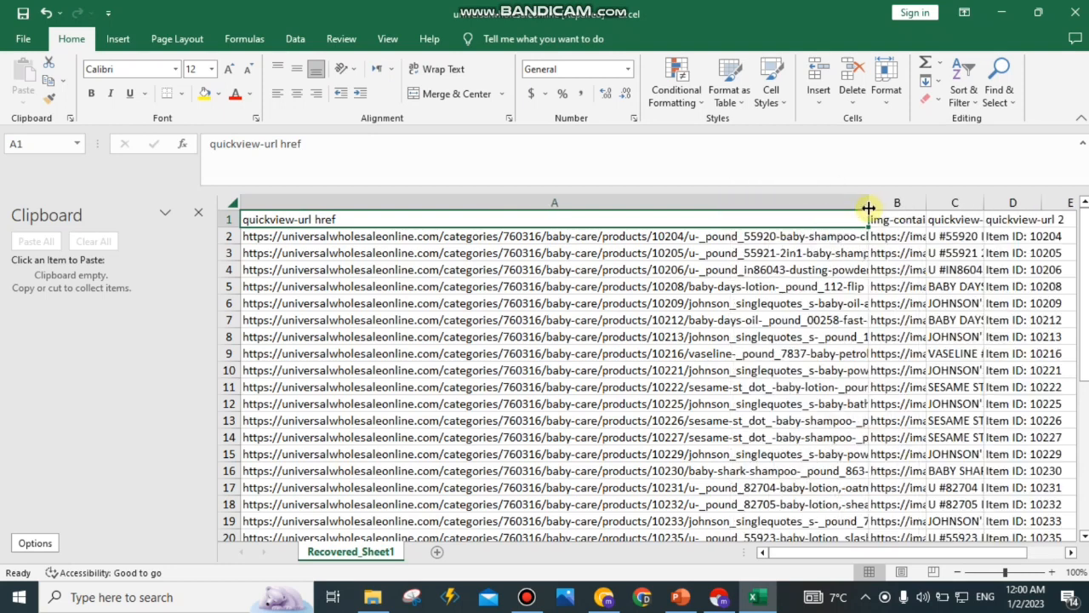
left_click(1071, 554)
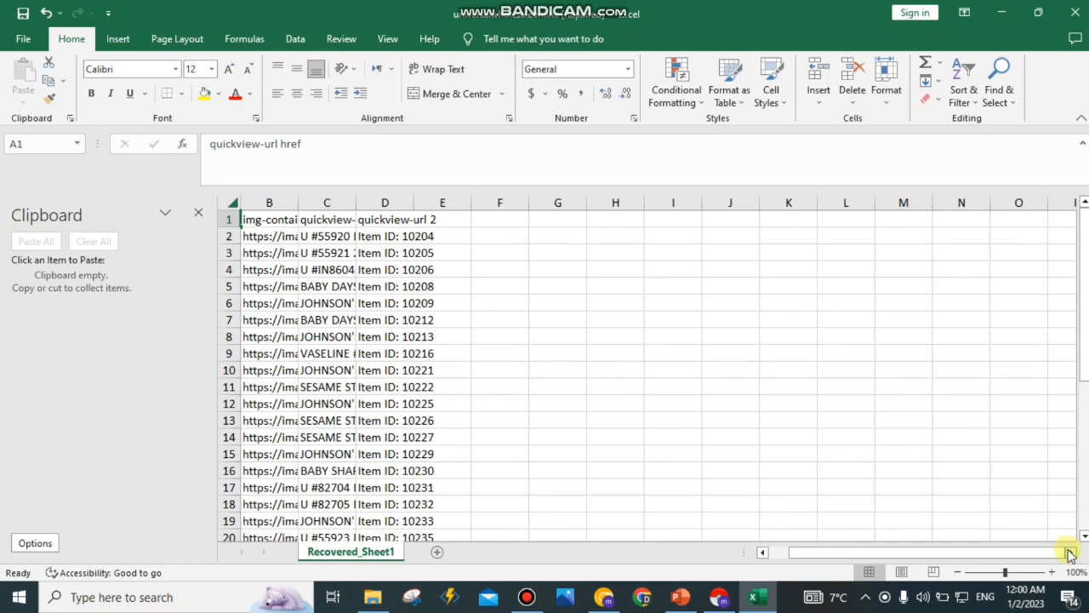
left_click(767, 554)
left_click(767, 554)
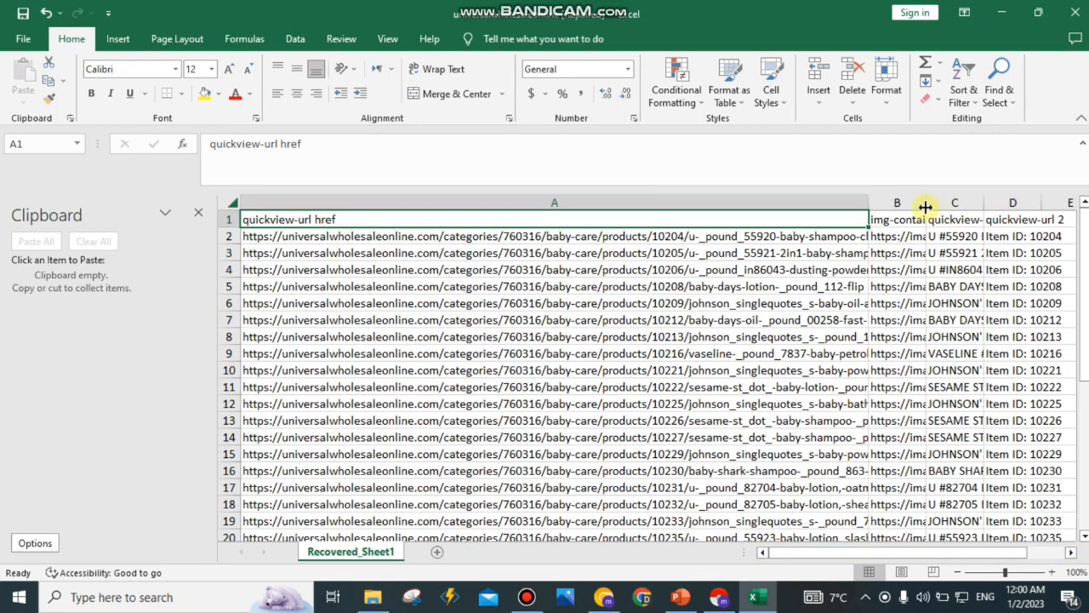
left_click_drag(921, 205, 1052, 213)
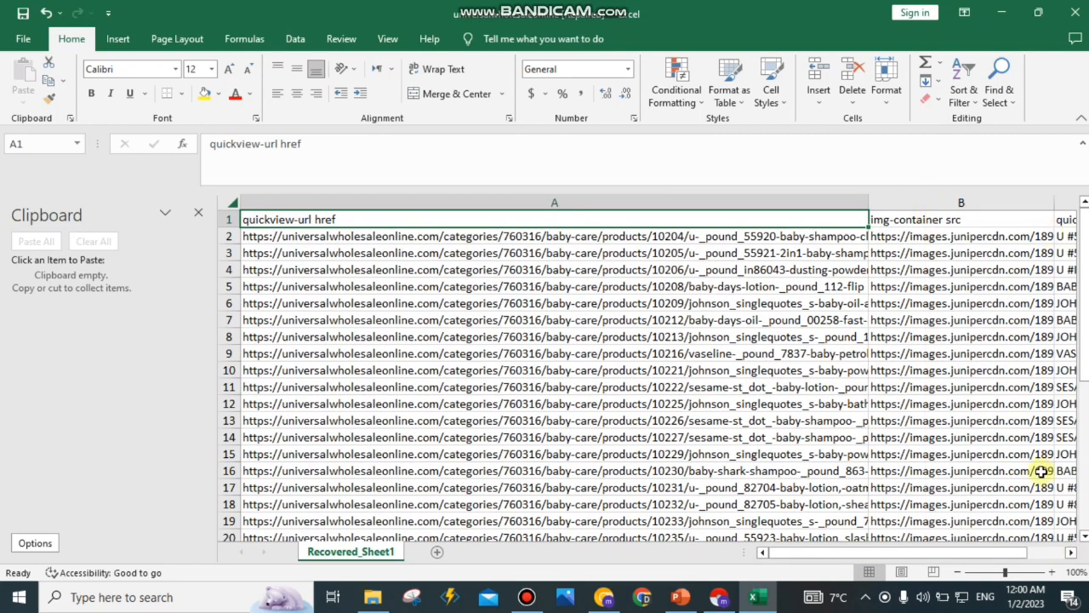
left_click(1071, 555)
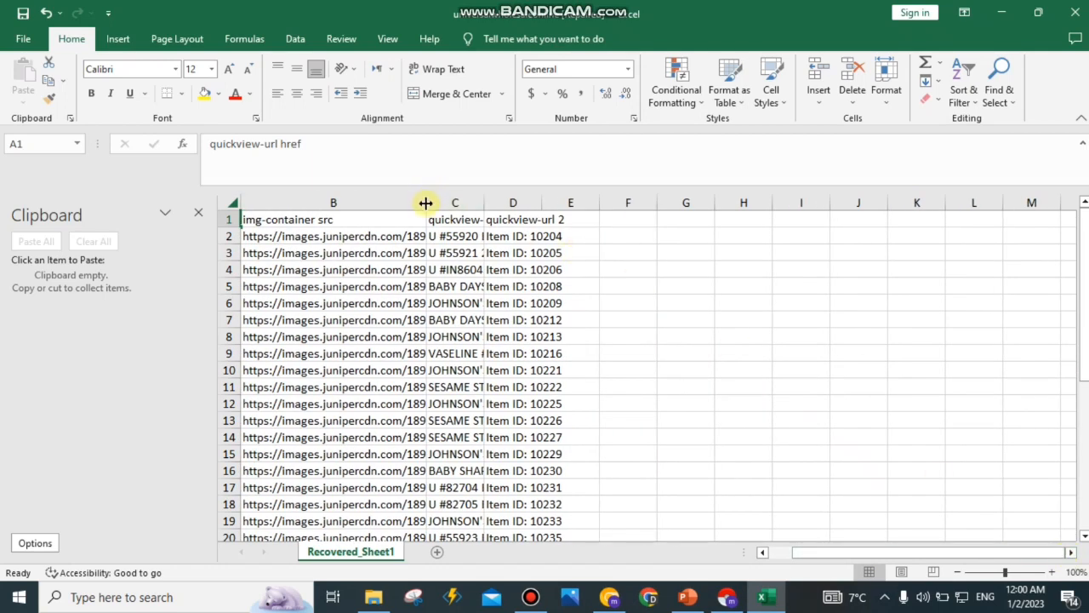
left_click_drag(425, 203, 609, 207)
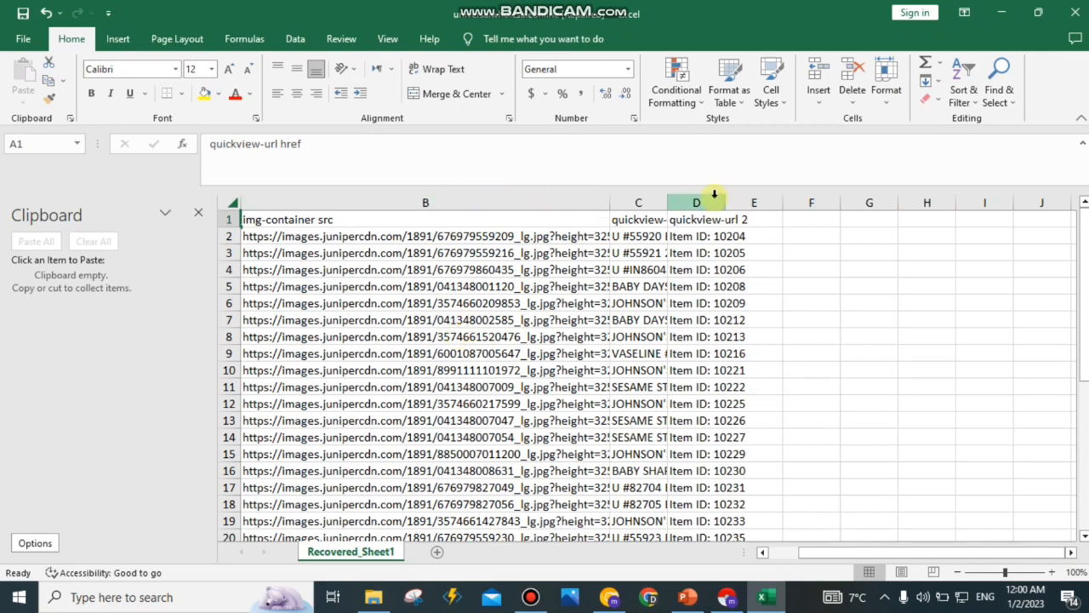
Step: Delete column C, which holds the product names under the quickview-url header
left_click(626, 202)
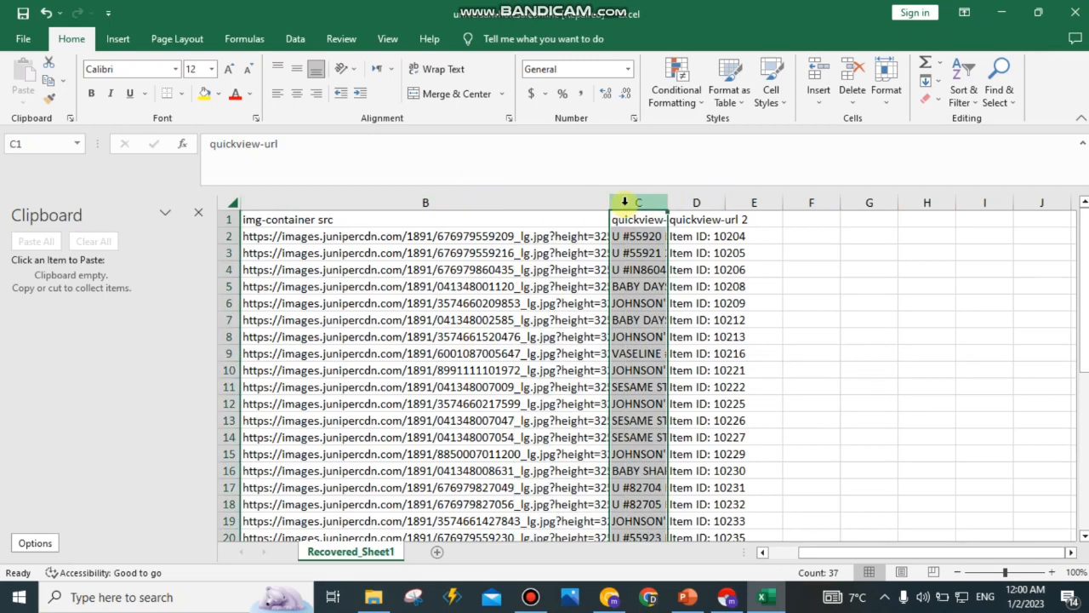
right_click(627, 206)
left_click(682, 364)
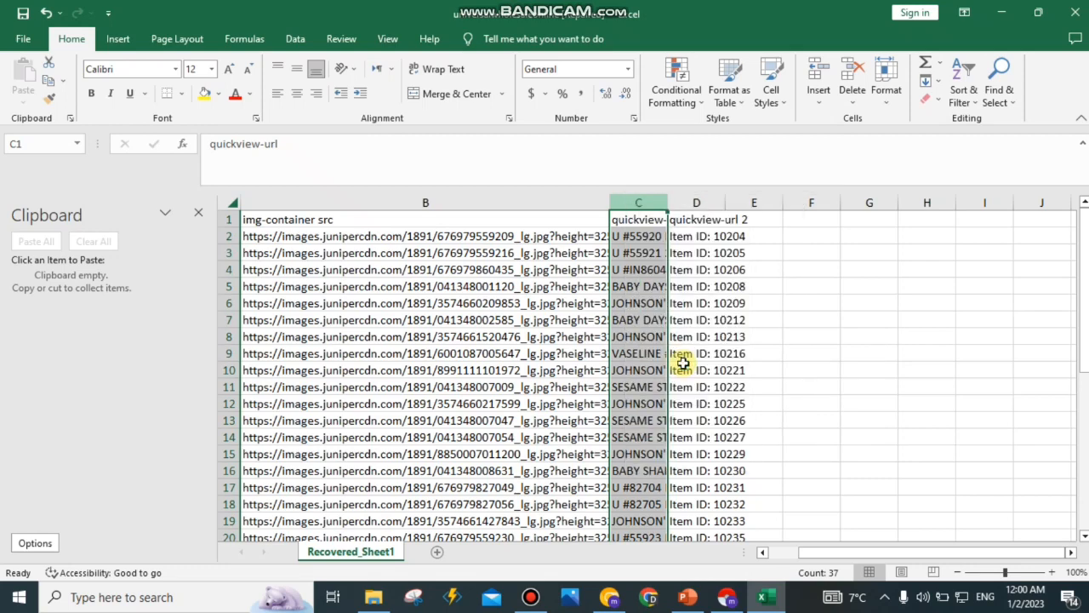
Step: Delete column A, which holds the product page links under the quickview-url href header
left_click(773, 552)
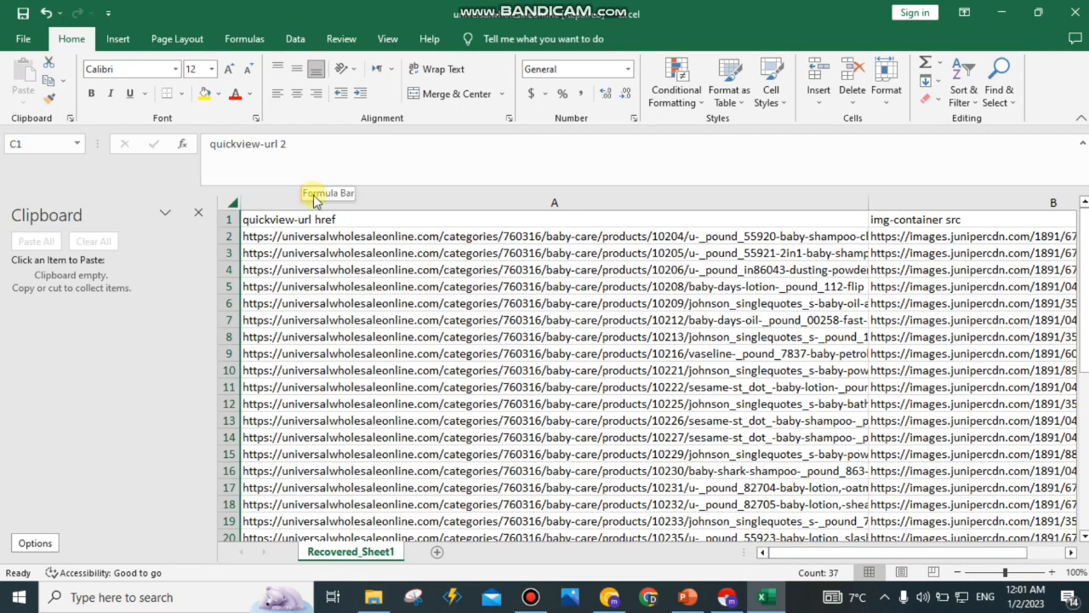
left_click(479, 204)
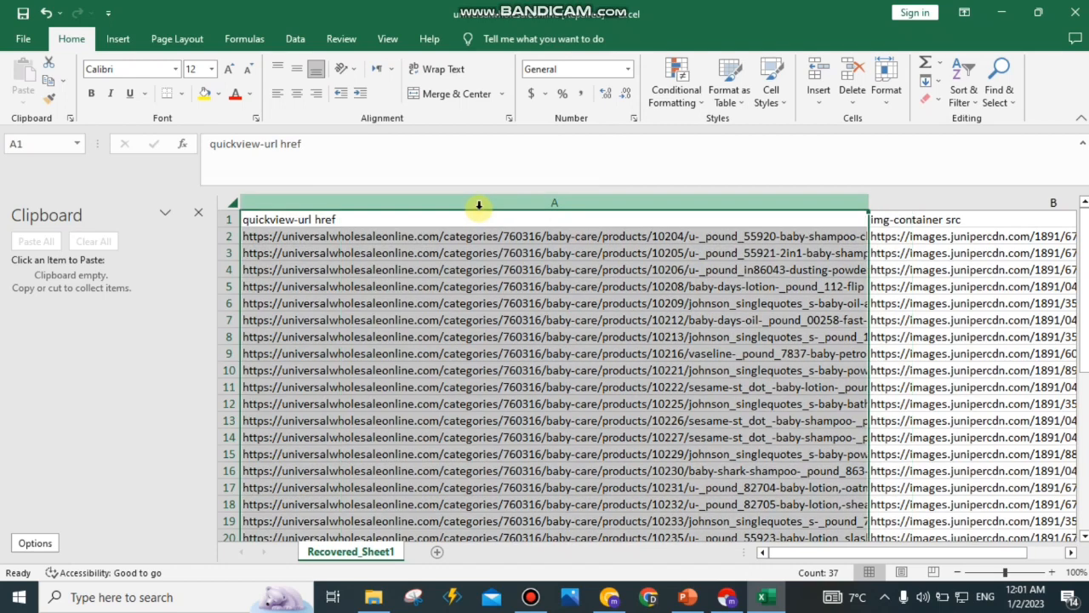
right_click(479, 213)
left_click(518, 366)
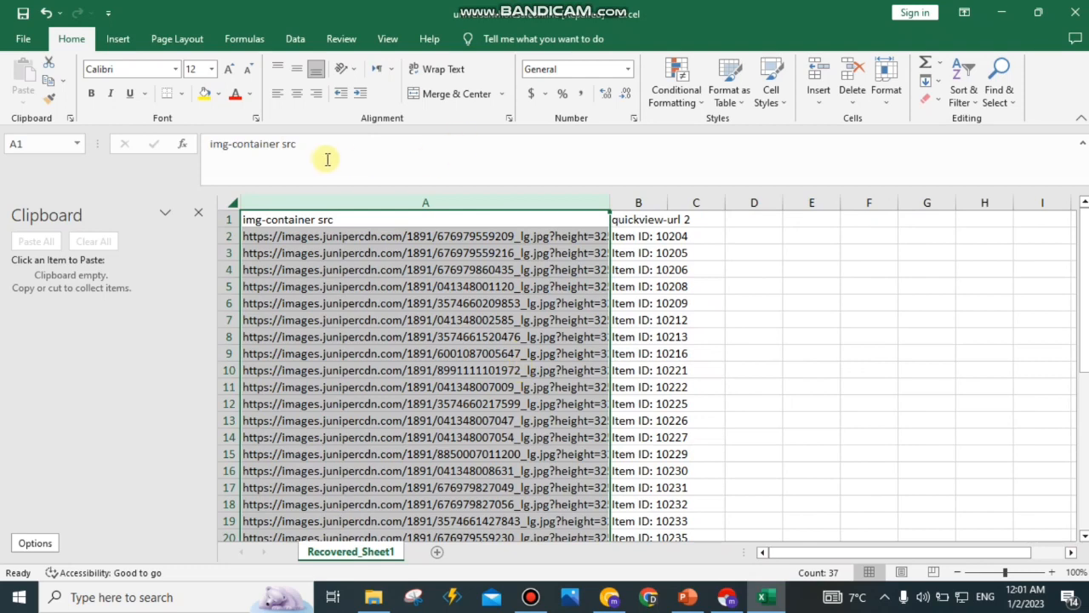
Step: Open Find and Replace and copy the suffix "_lg.jpg?height=325&width=300&canvas=300,325&fit=bounds" from the image URL in A2
left_click(396, 242)
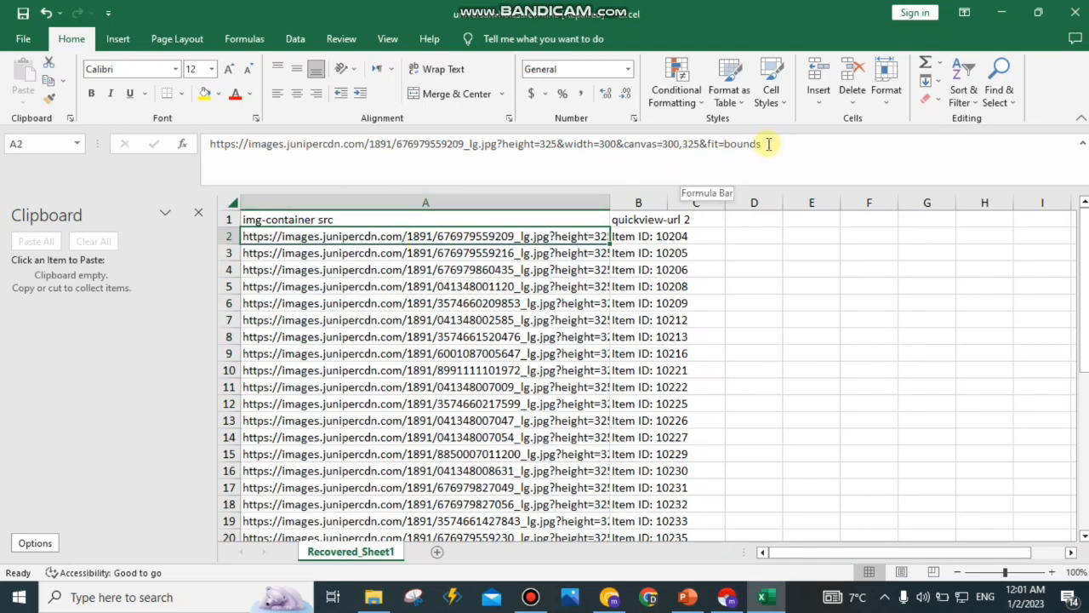
left_click_drag(769, 144, 469, 150)
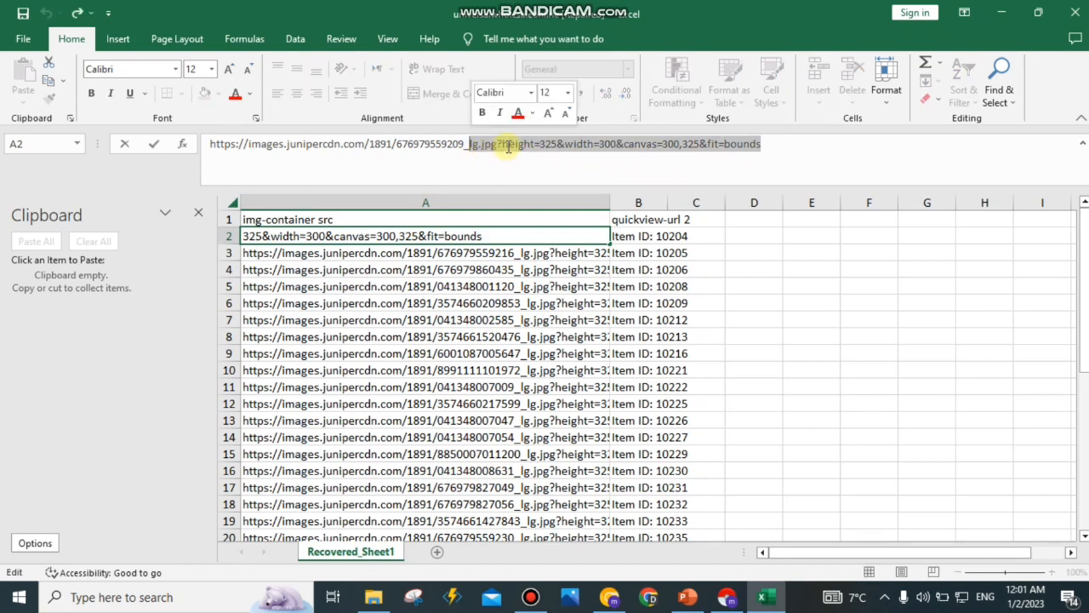
left_click(1013, 100)
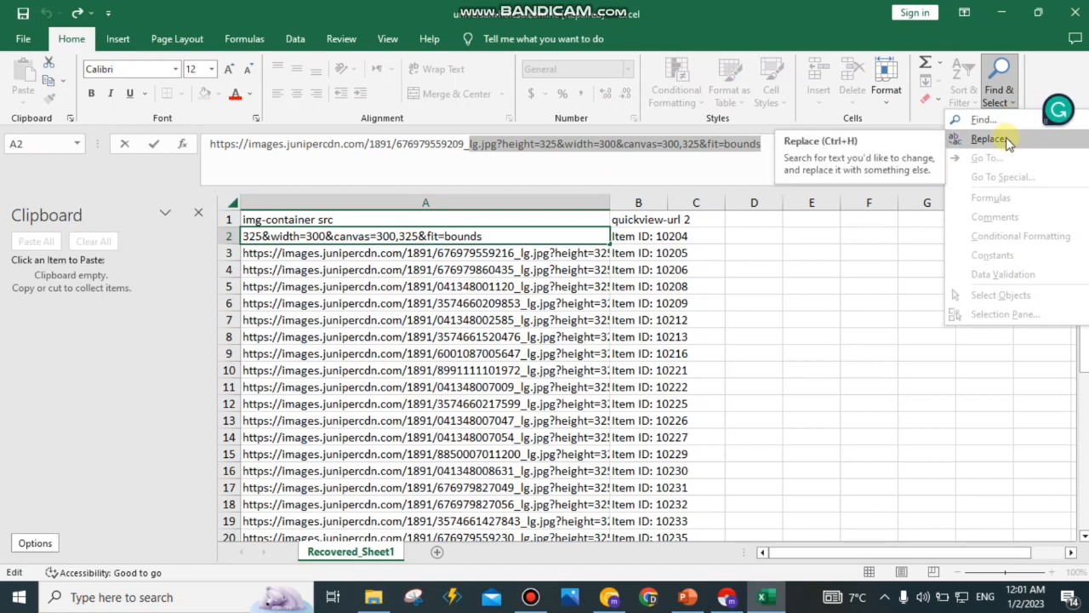
left_click(1007, 141)
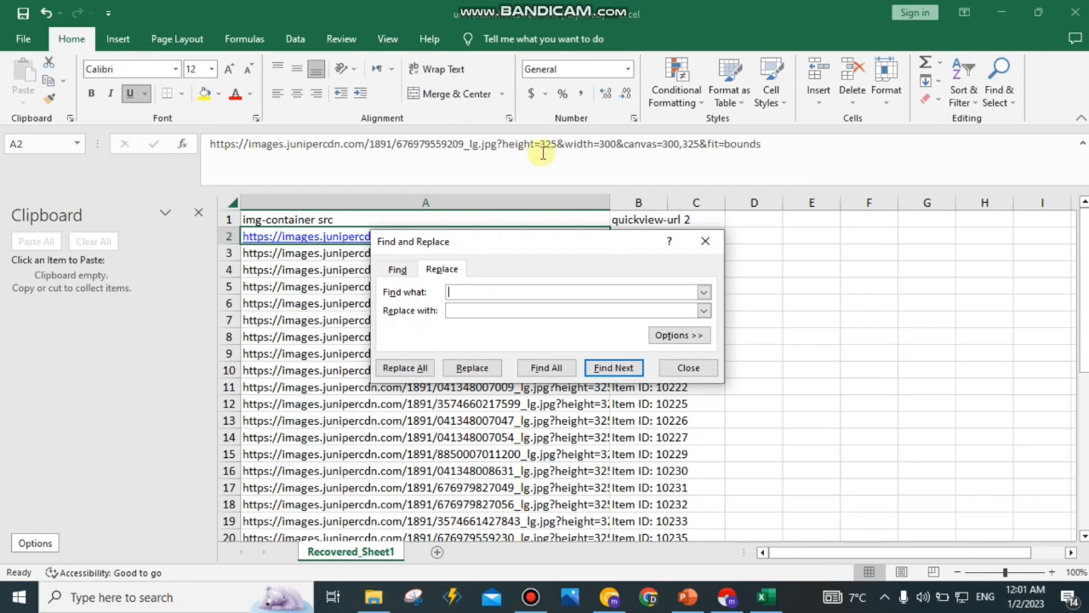
left_click_drag(779, 145, 474, 144)
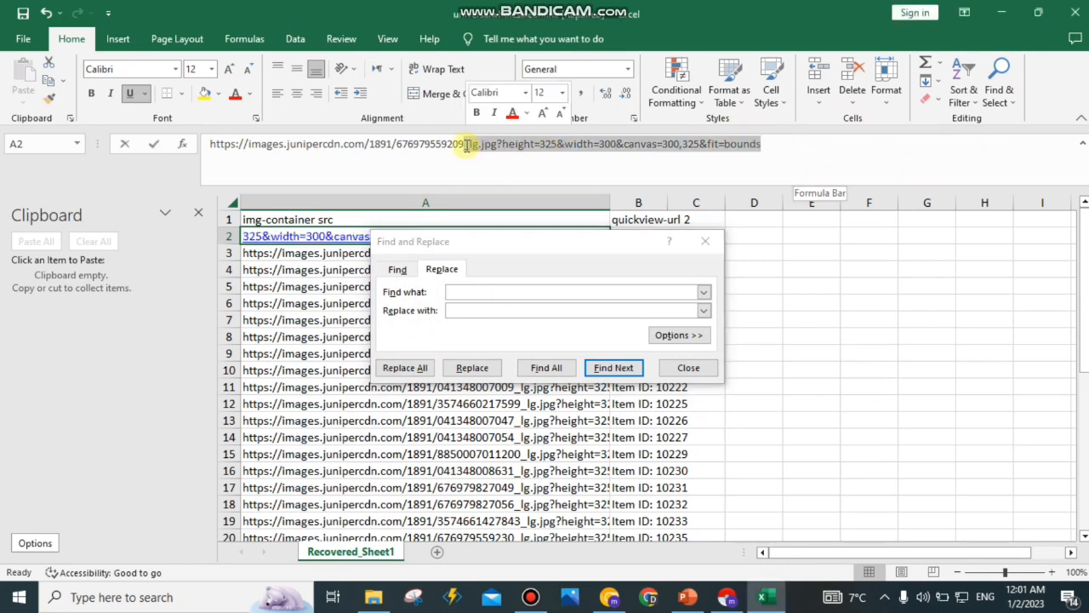
right_click(467, 145)
left_click(502, 177)
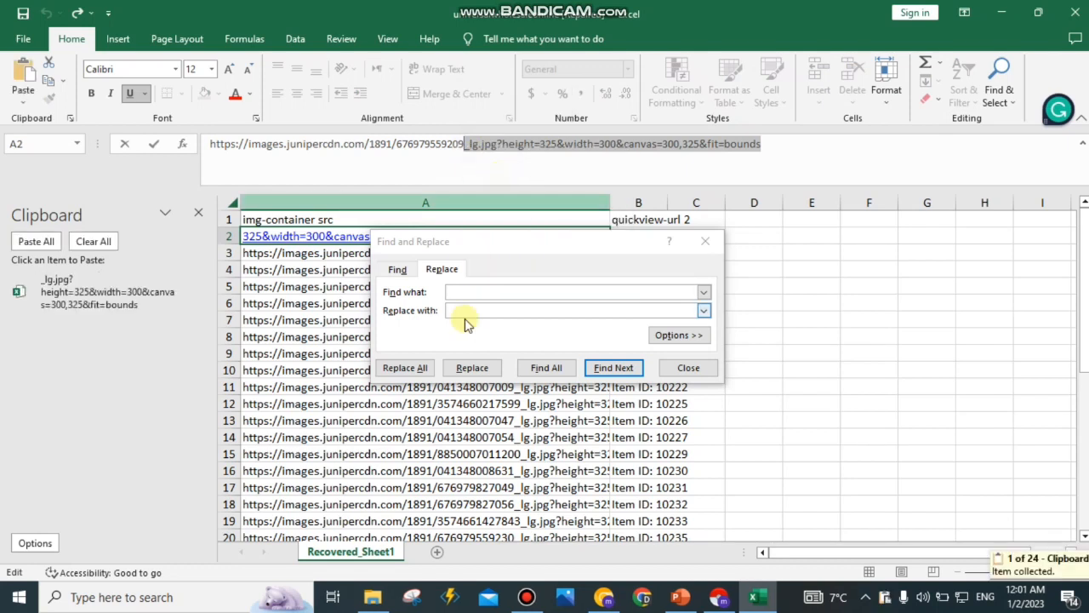
Step: Replace all occurrences of the copied image-URL suffix with nothing so each link ends at its numeric code
left_click(468, 291)
key("ctrl+v")
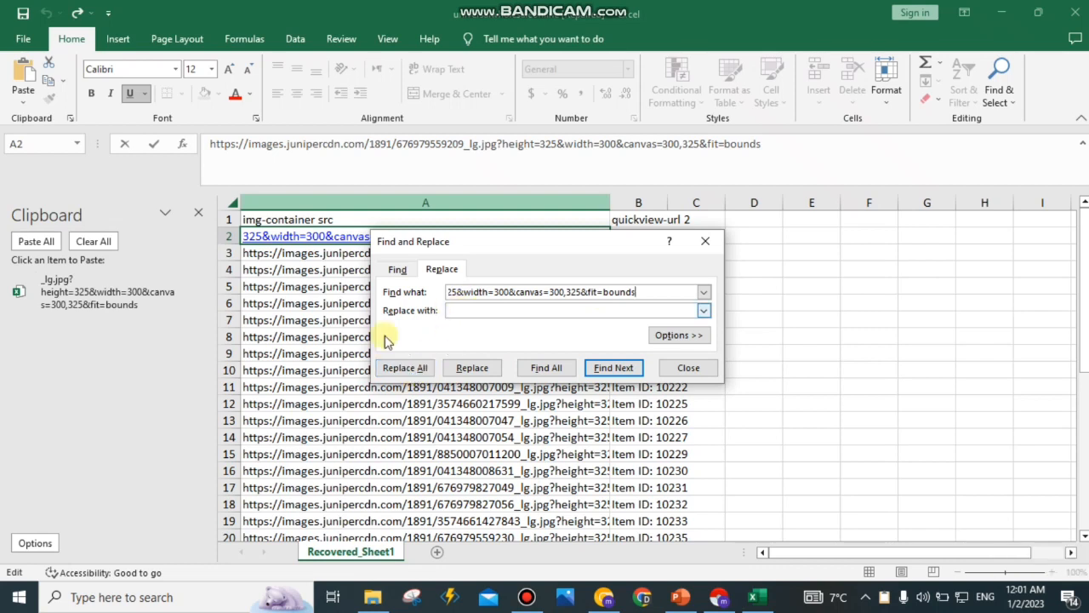
left_click(397, 368)
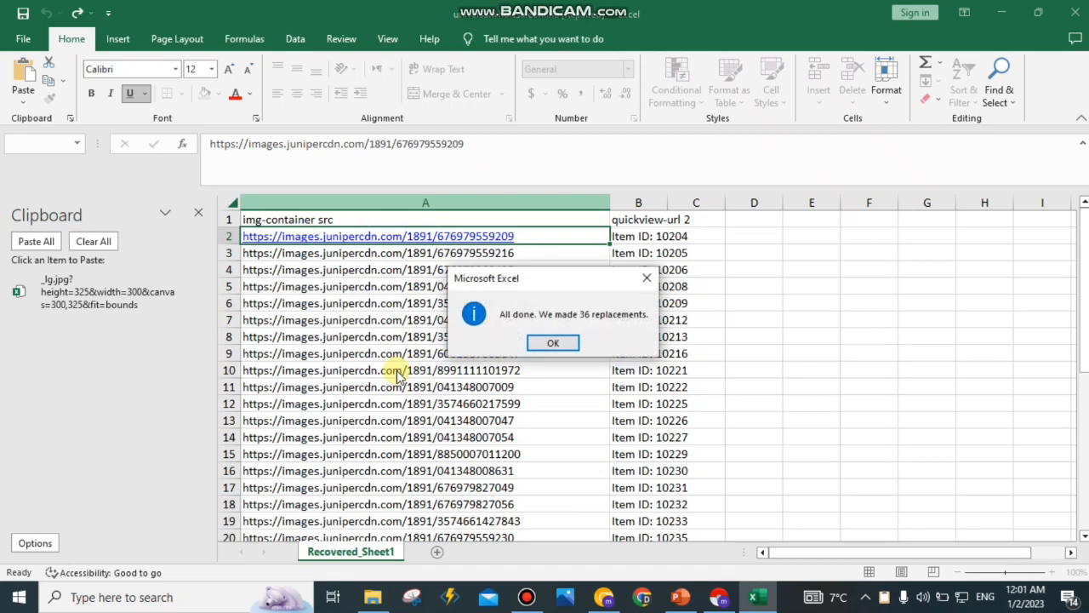
left_click(551, 344)
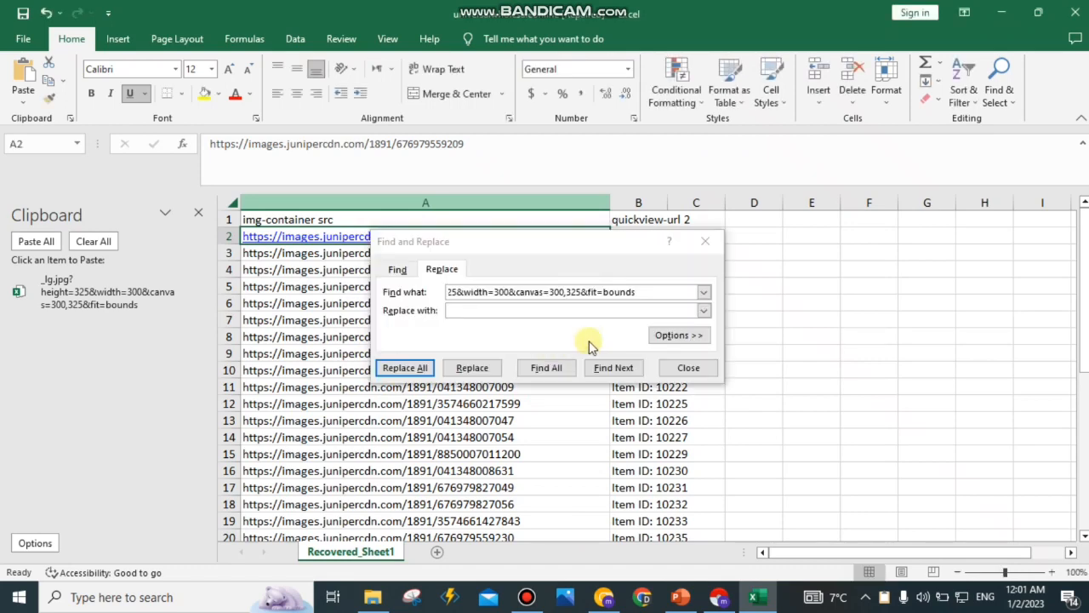
left_click(704, 242)
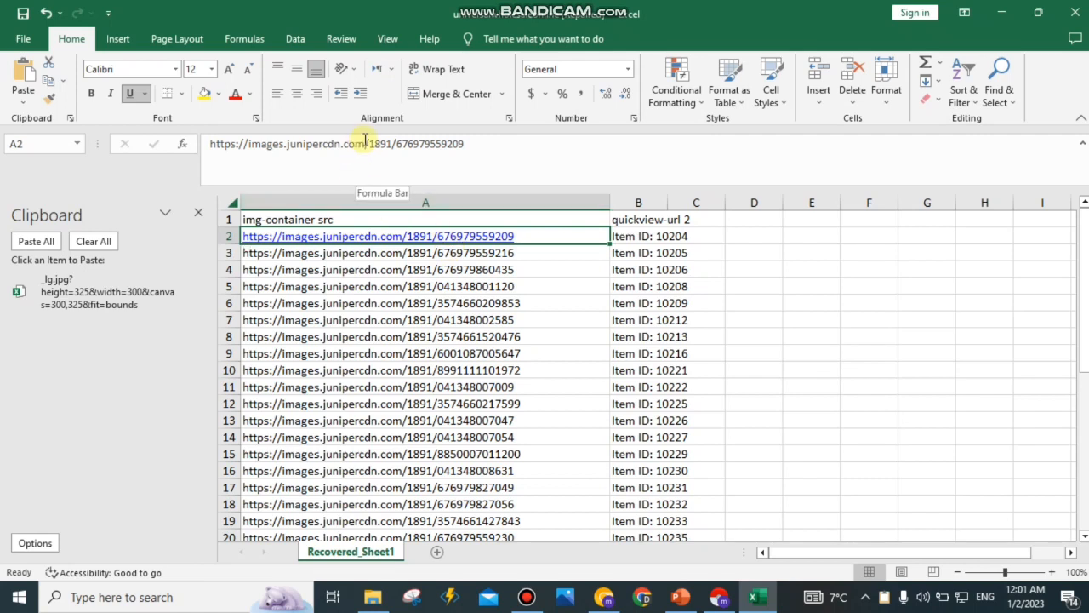
left_click(360, 143)
left_click_drag(365, 143, 211, 143)
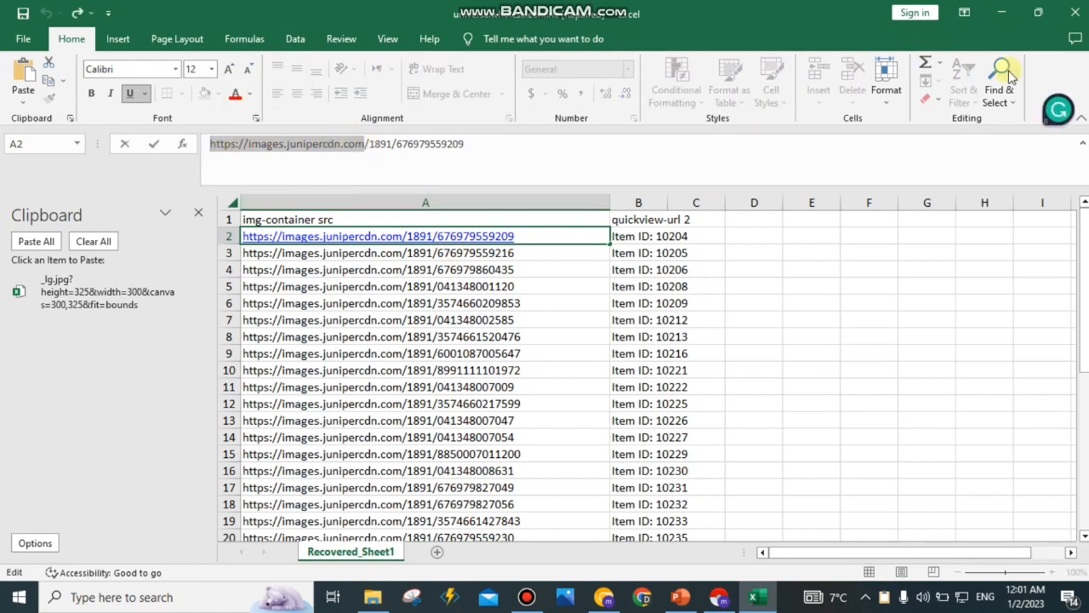
left_click(1008, 100)
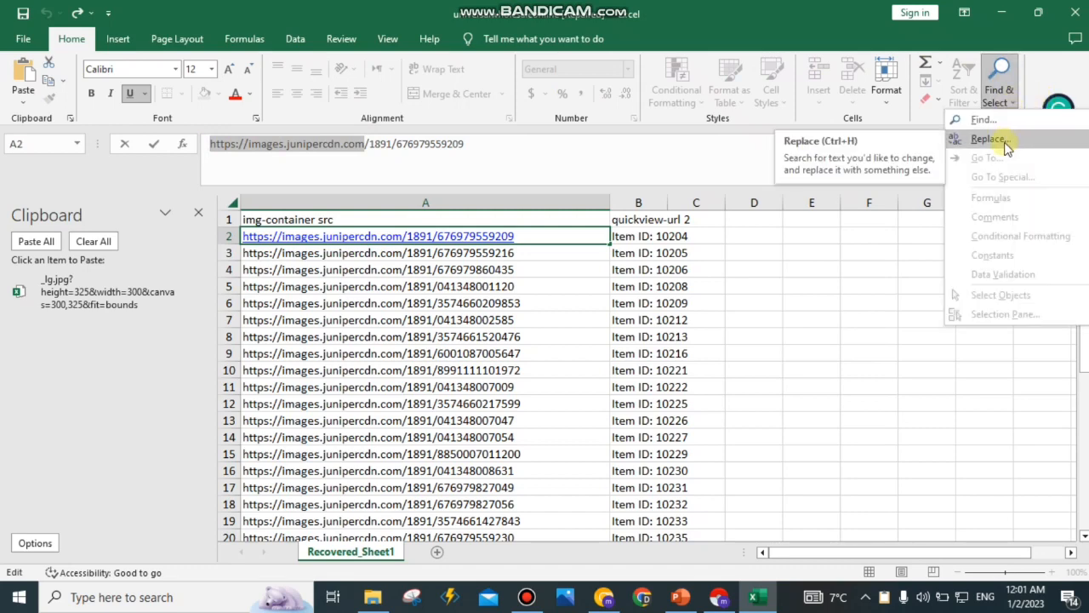
left_click(987, 139)
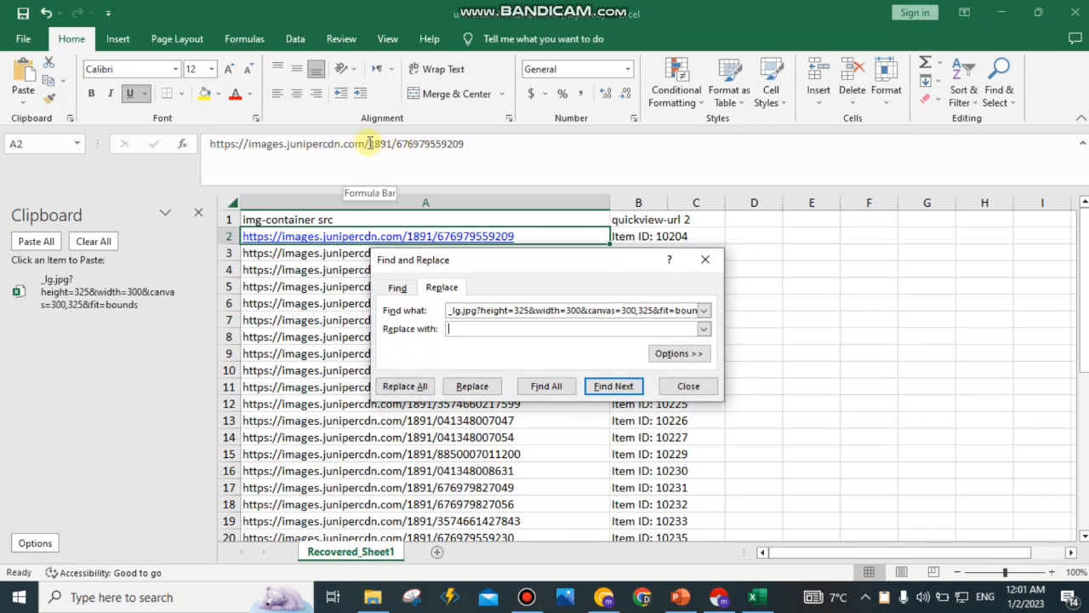
left_click_drag(370, 143, 206, 141)
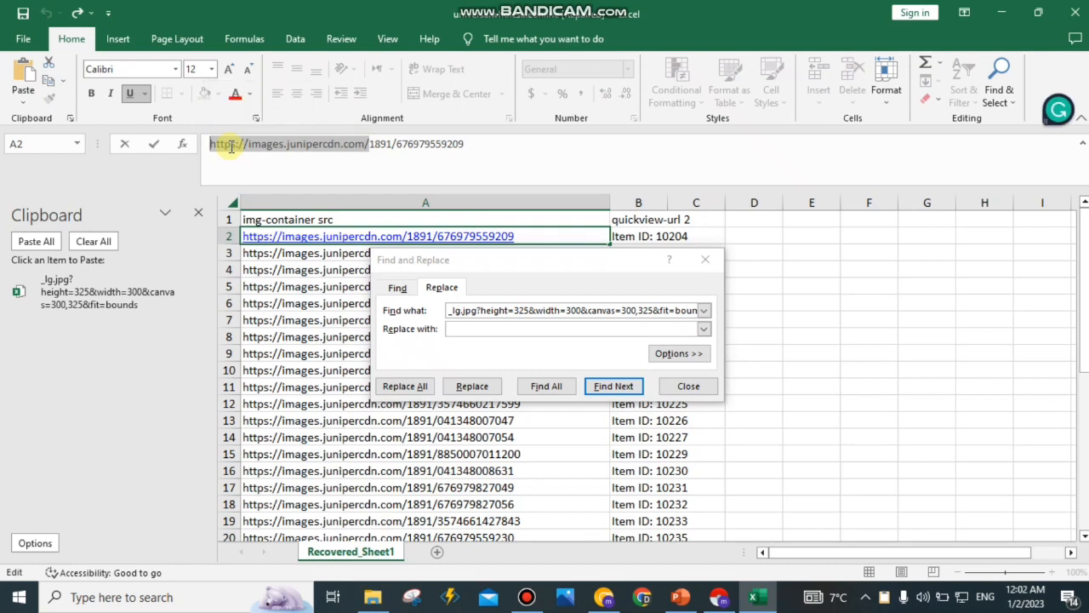
key("ctrl+c")
left_click(481, 312)
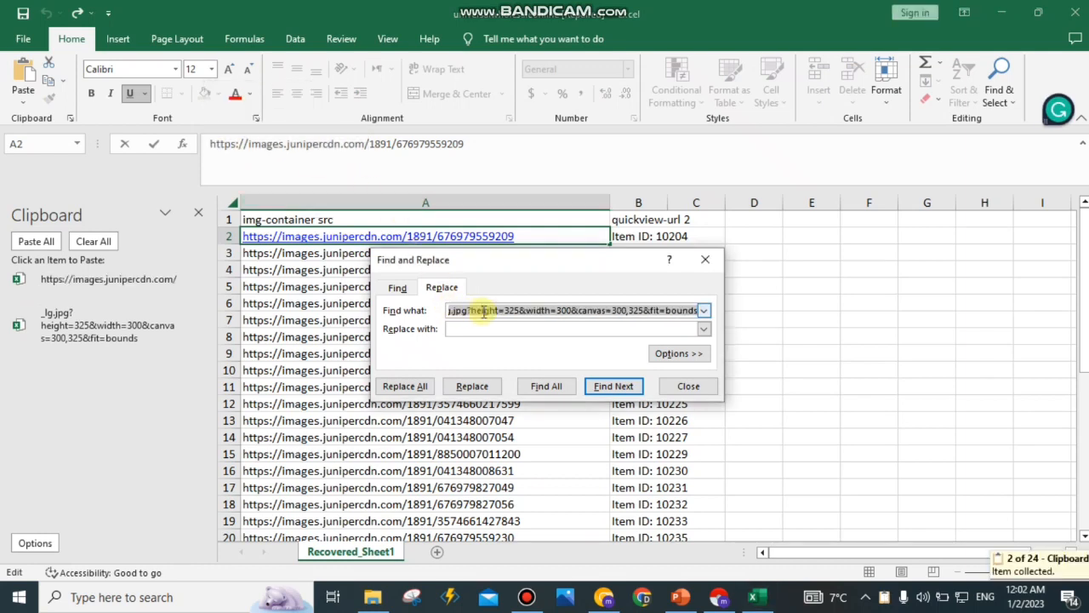
left_click(482, 311)
left_click_drag(698, 310, 438, 312)
key("BackSpace")
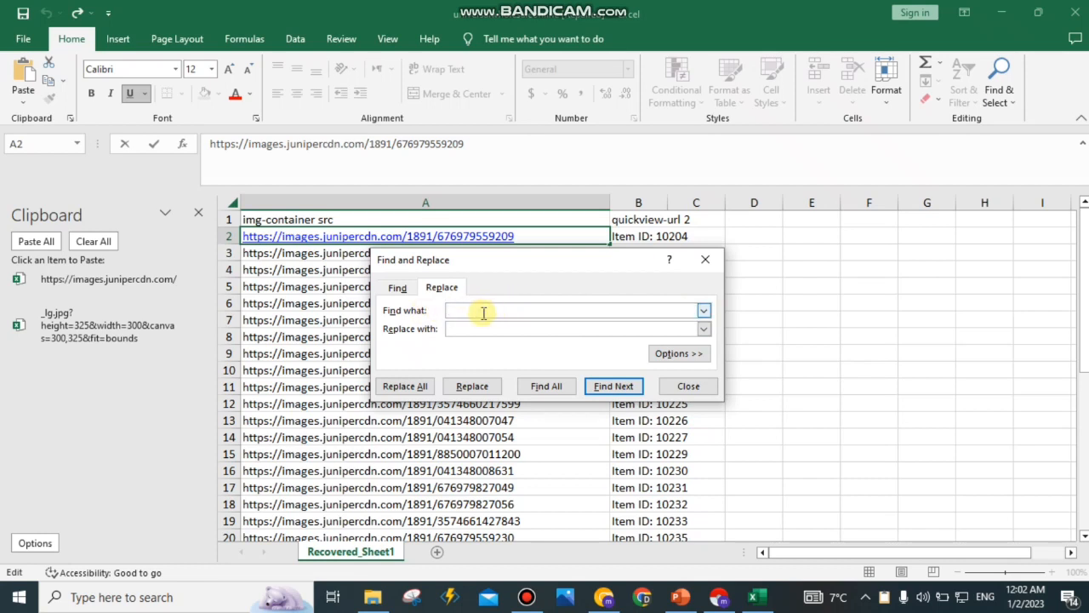
key("ctrl+v")
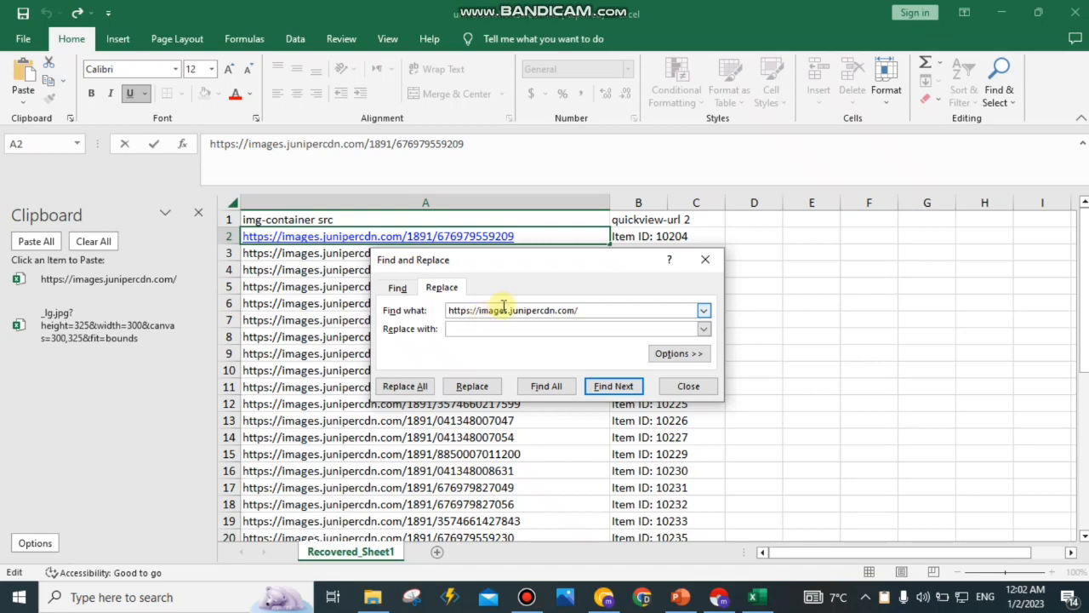
left_click(405, 387)
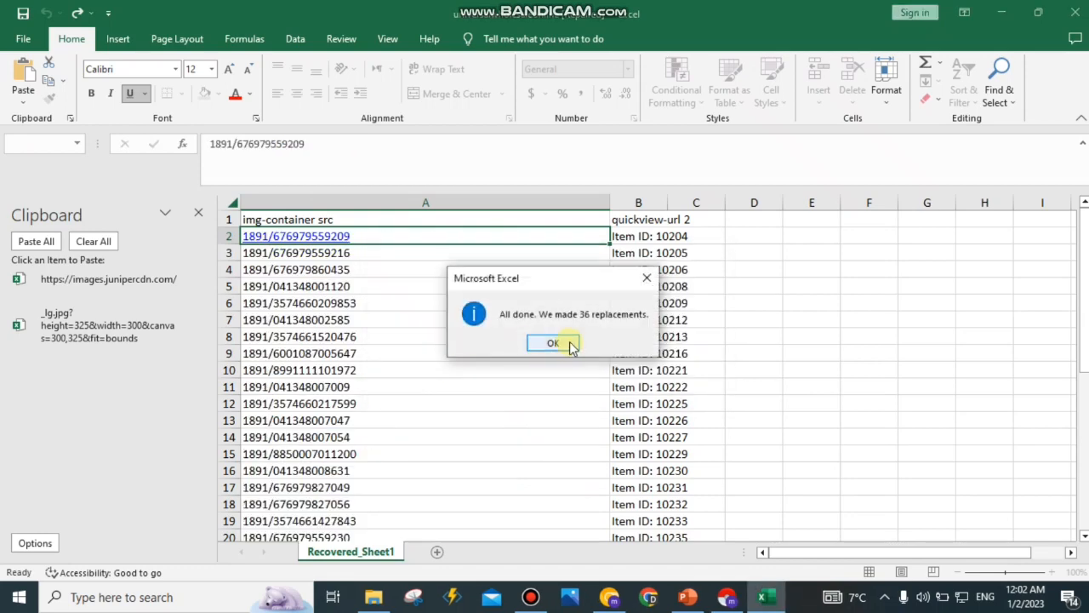
left_click(553, 343)
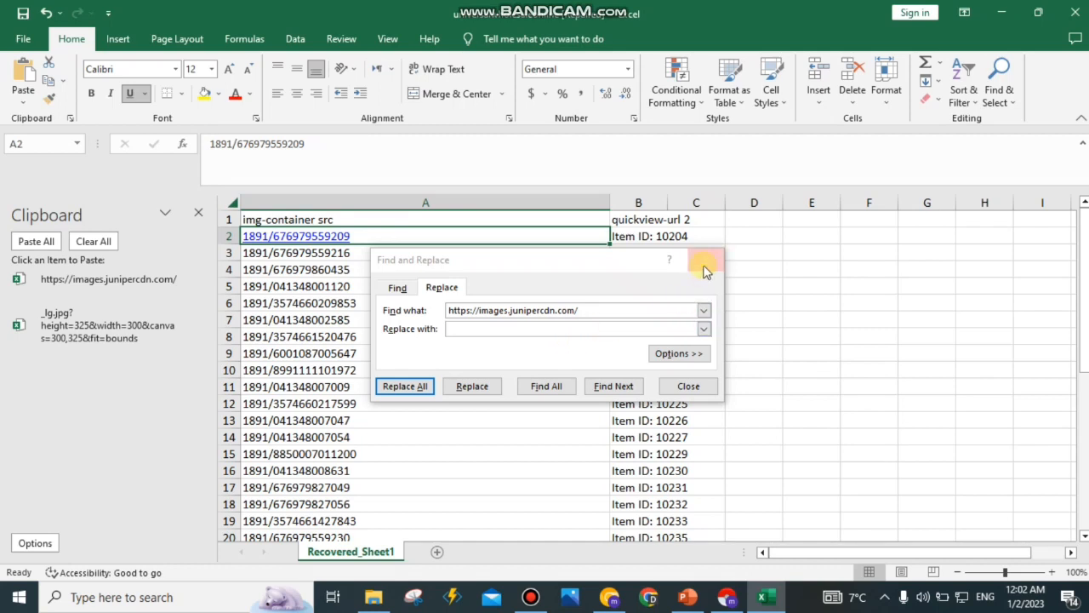
left_click(705, 259)
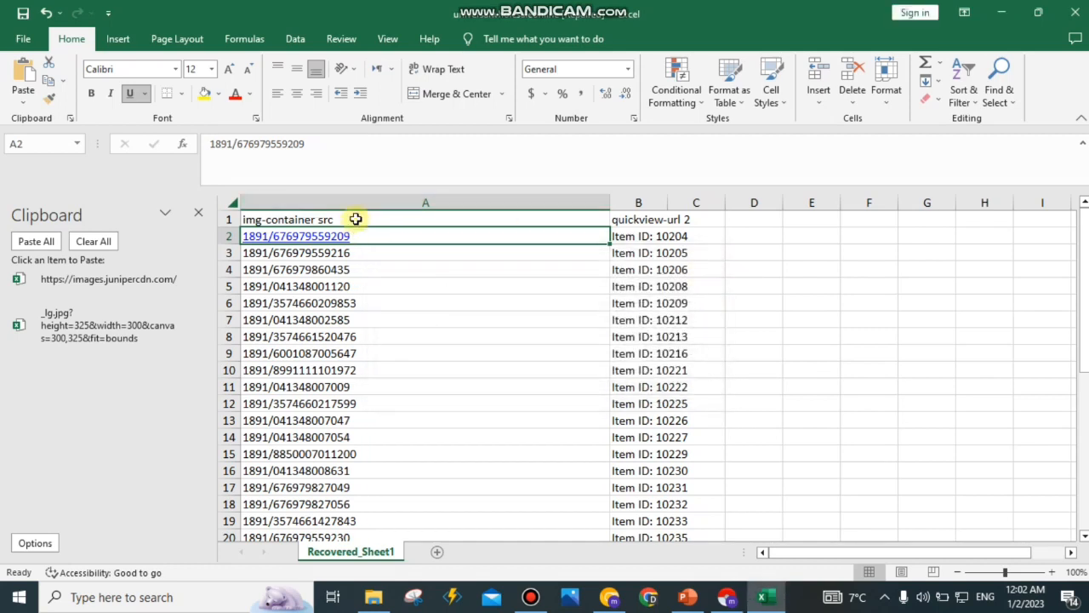
Step: Rename the header in A1 to "upc codes" and the header in B1 to "item id"
left_click(356, 218)
key("BackSpace")
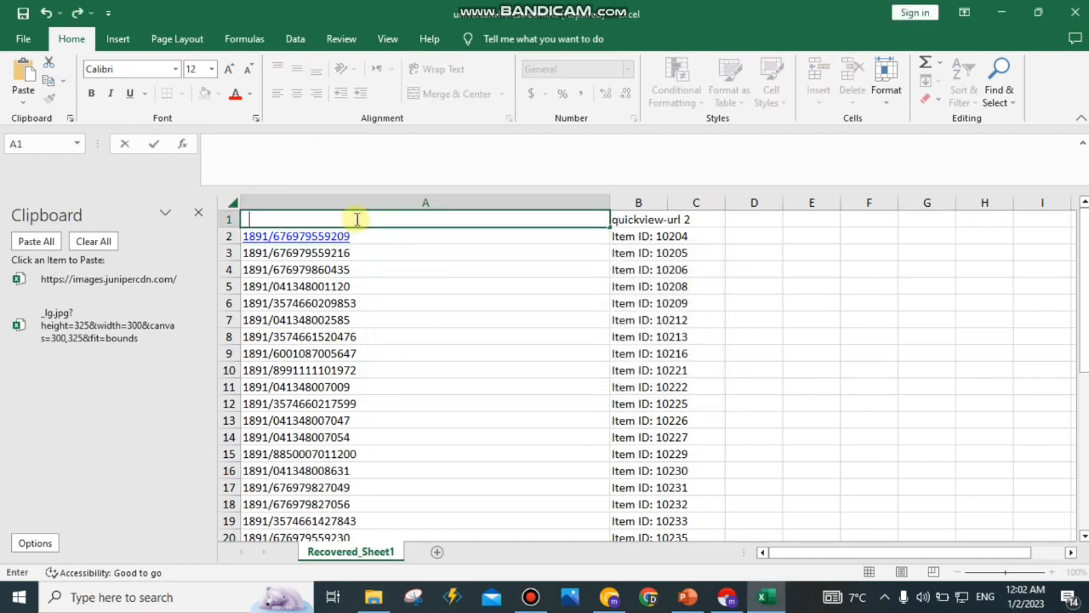
type("upc cod")
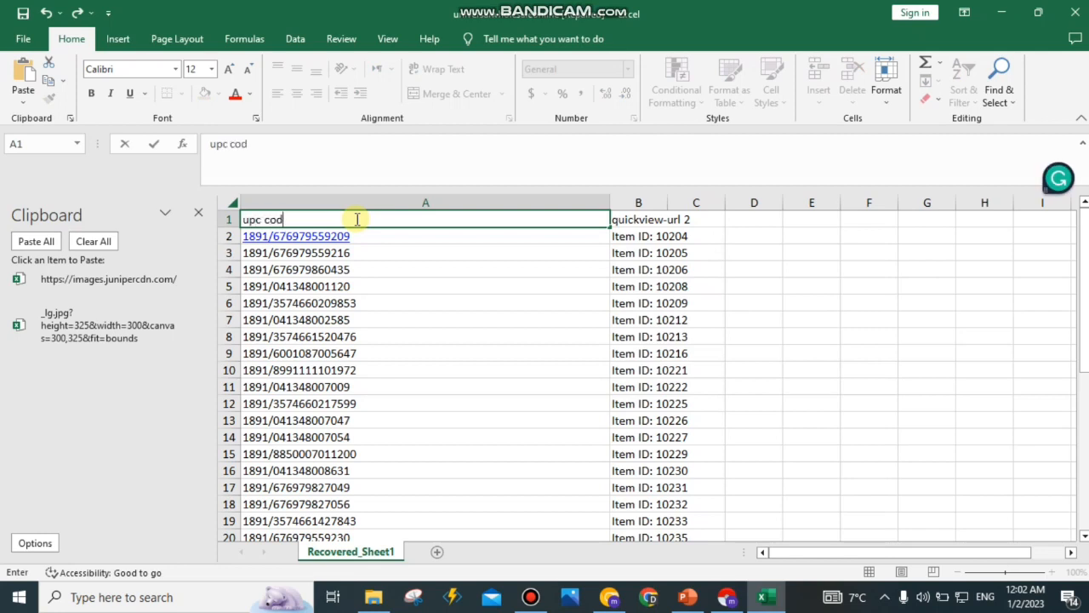
type("es")
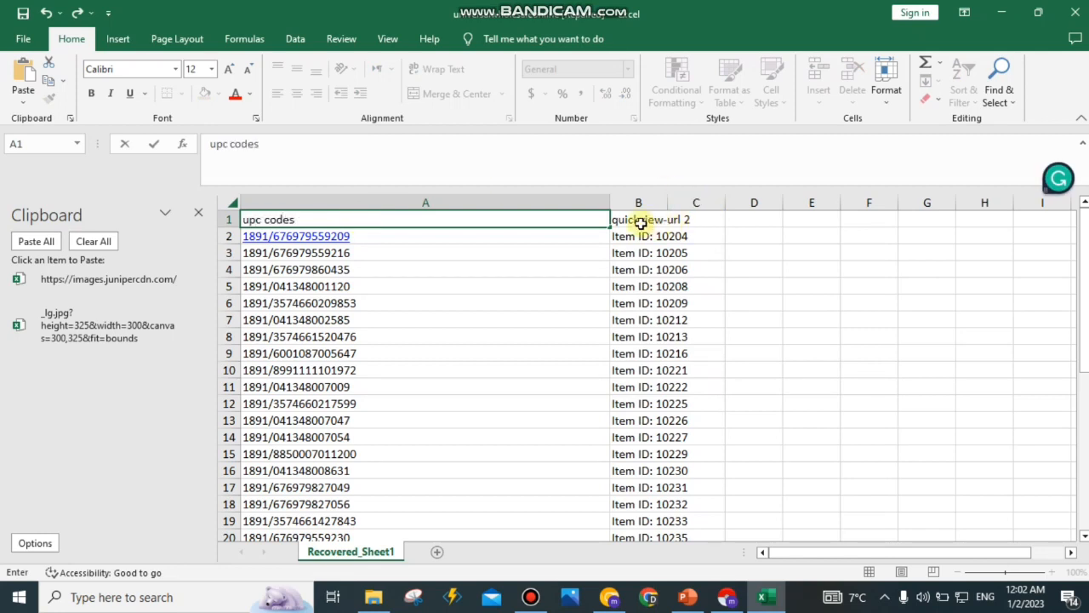
left_click(640, 222)
key("BackSpace")
type("ite")
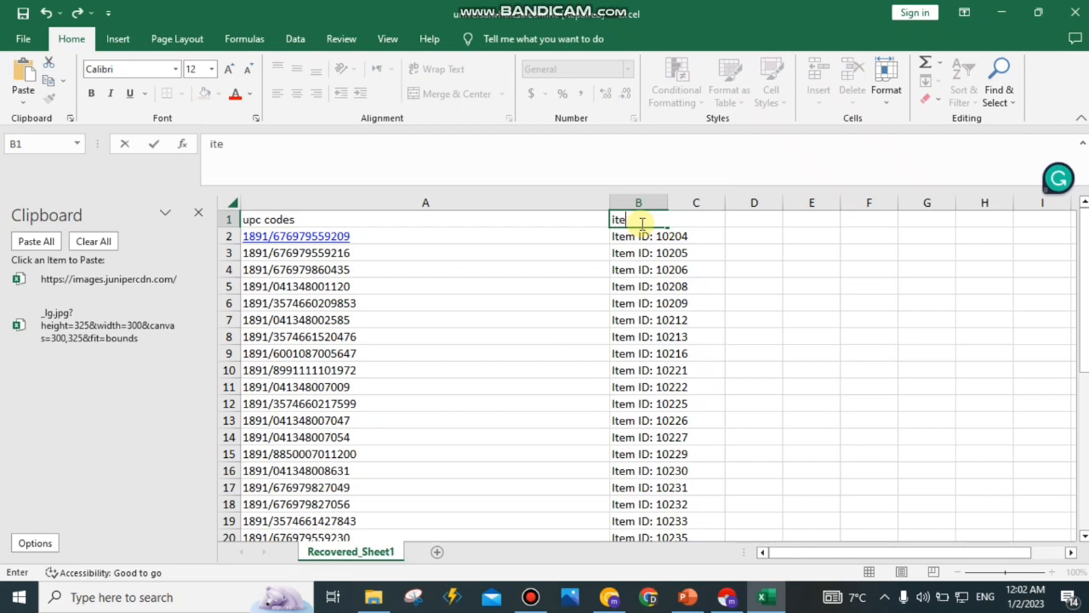
type("m id")
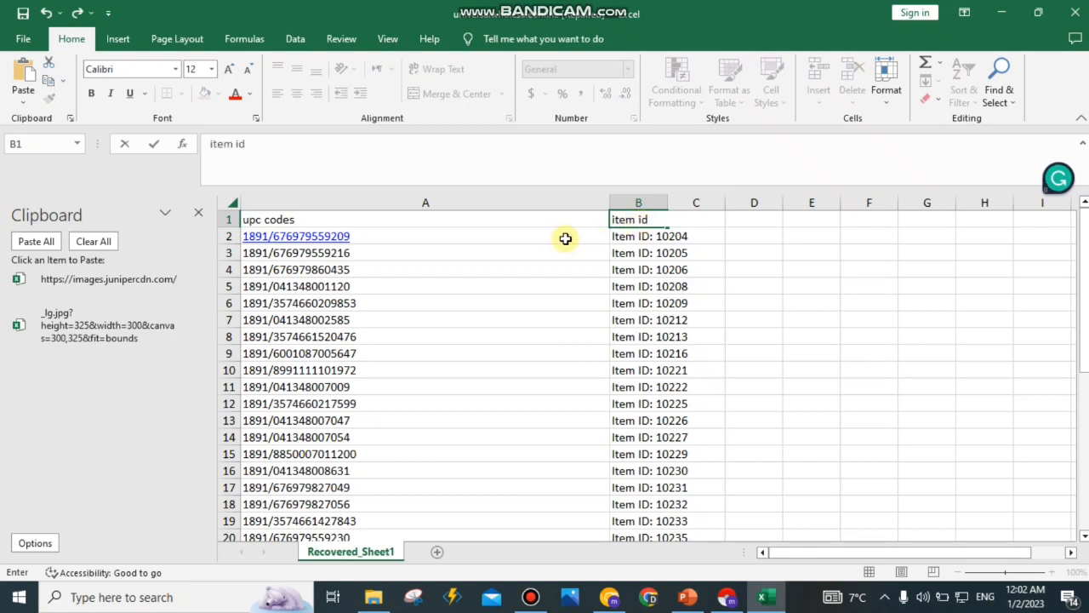
left_click(553, 242)
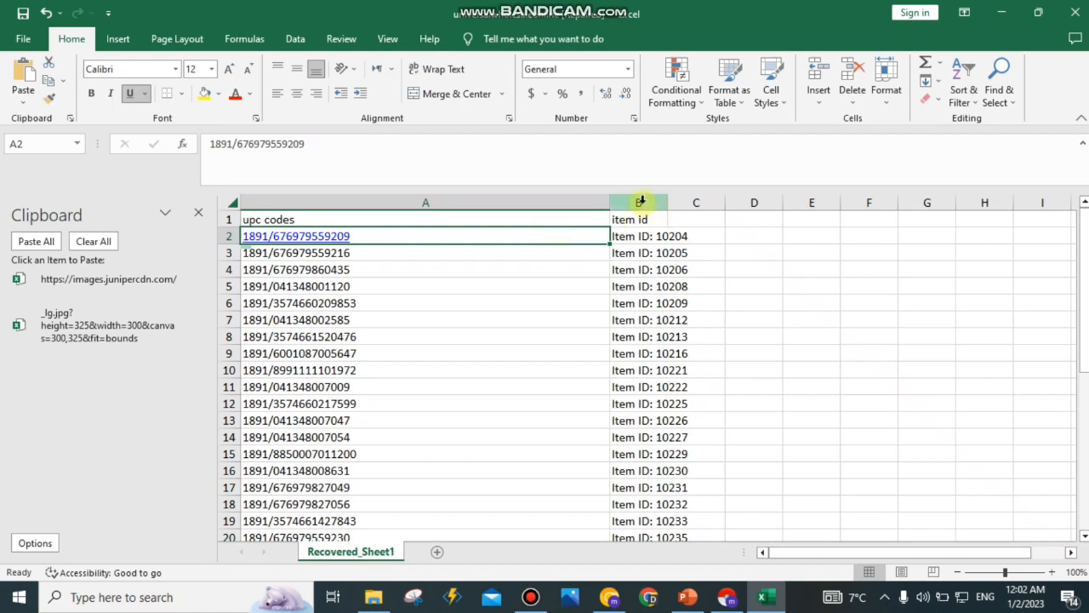
Step: Widen column B so the full item IDs fit inside it
left_click(640, 202)
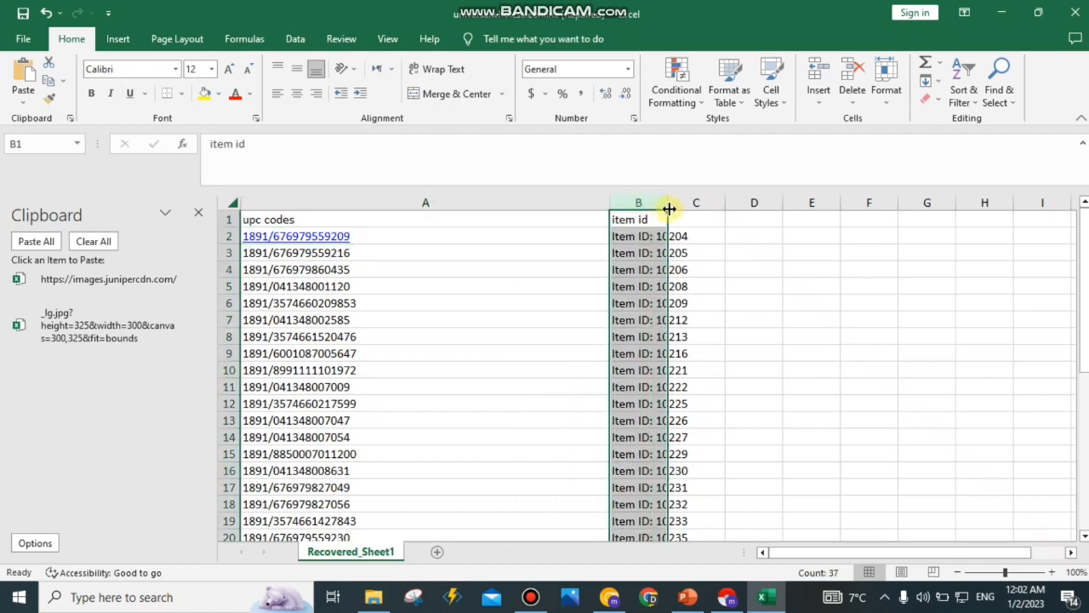
left_click_drag(669, 208, 735, 222)
left_click(543, 410)
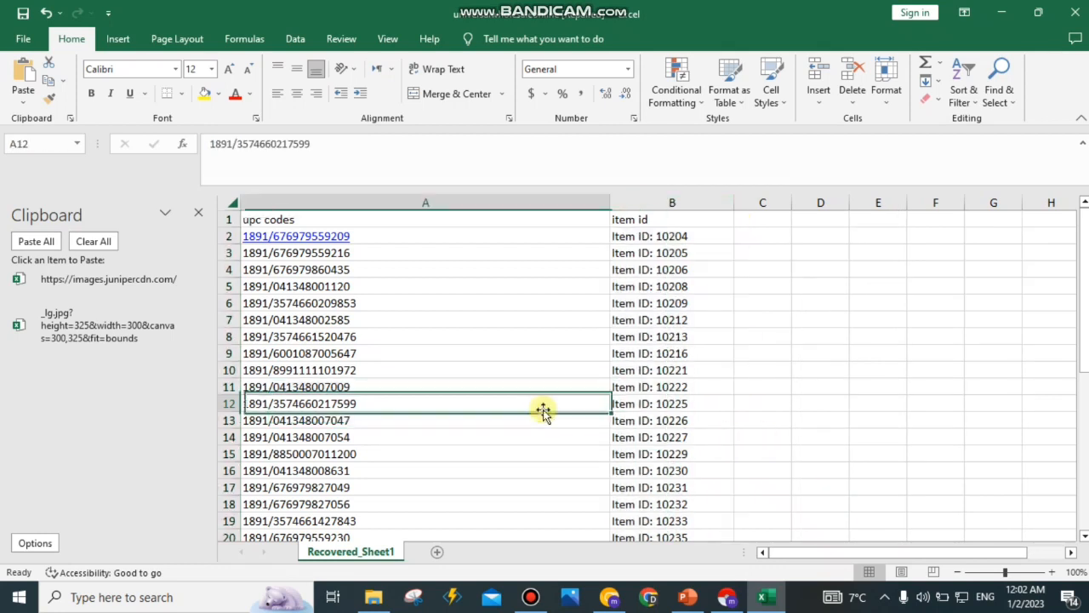
Step: Copy the prefix "1891/" from A2 and replace all its occurrences with nothing to leave only the UPC digits
left_click(529, 237)
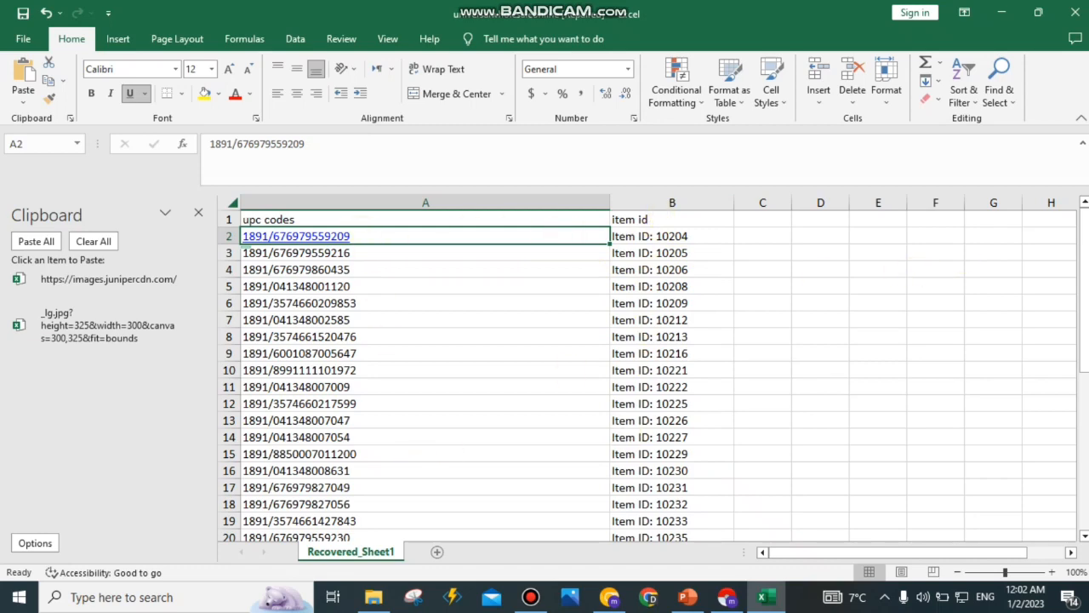
mouse_move(1085, 247)
left_mouse_down()
mouse_move(1085, 366)
mouse_move(1085, 242)
left_mouse_up()
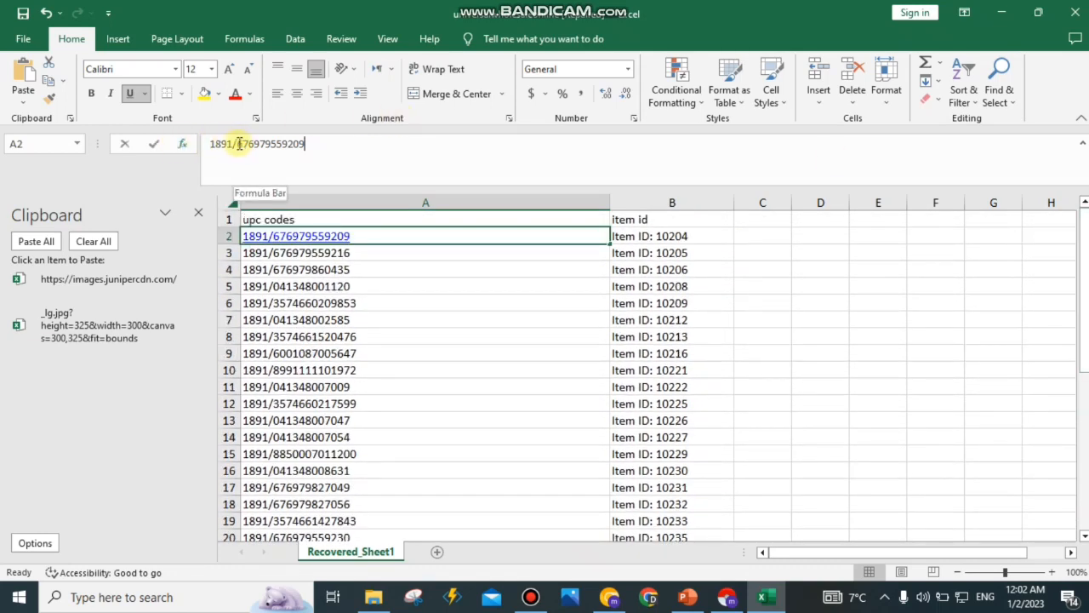
left_click_drag(239, 143, 210, 143)
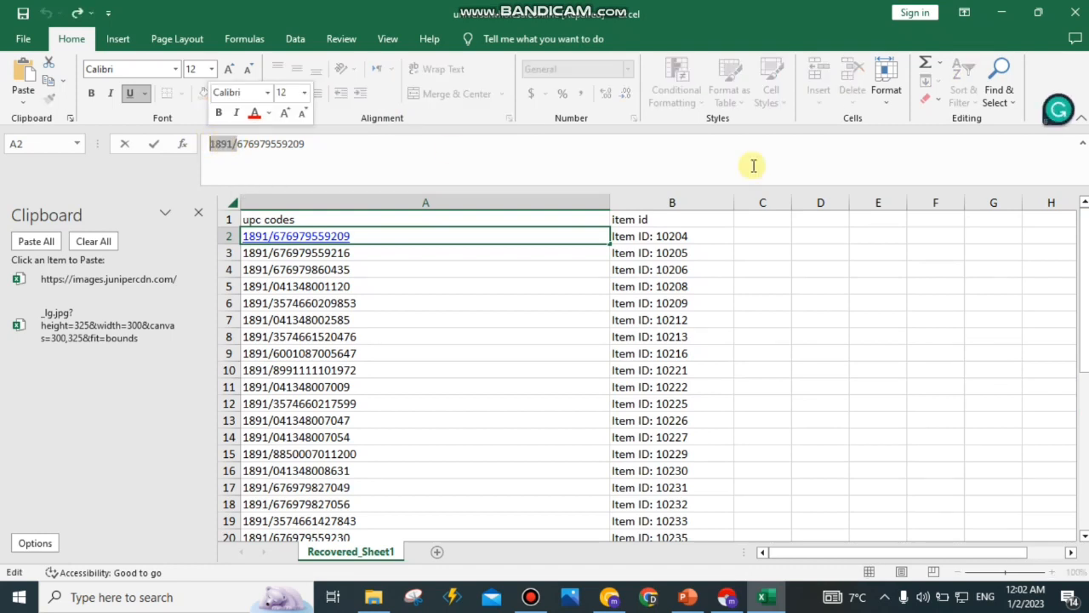
left_click(1019, 104)
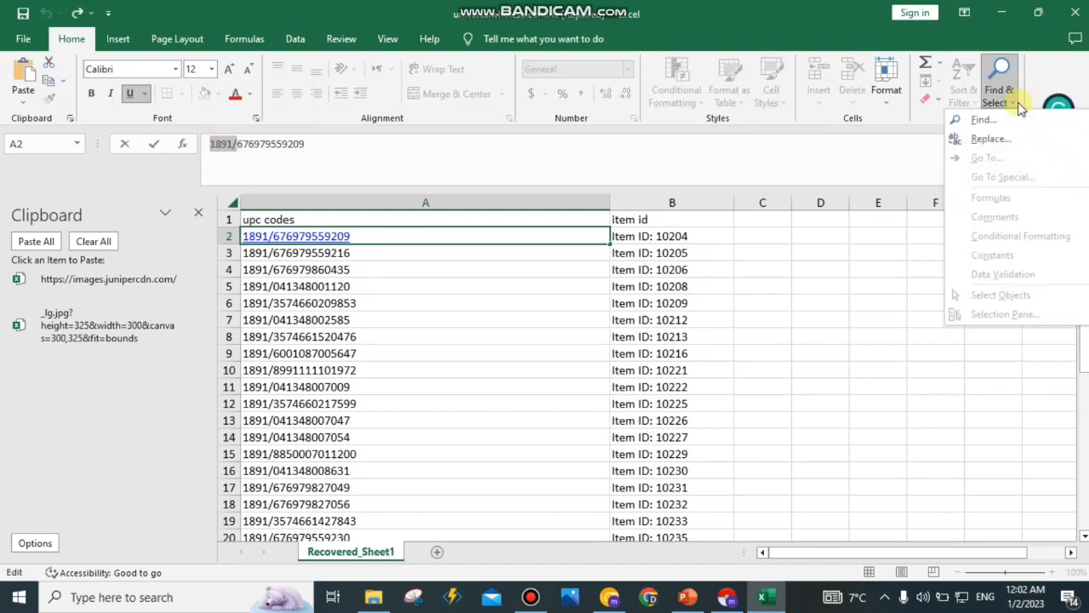
left_click(979, 141)
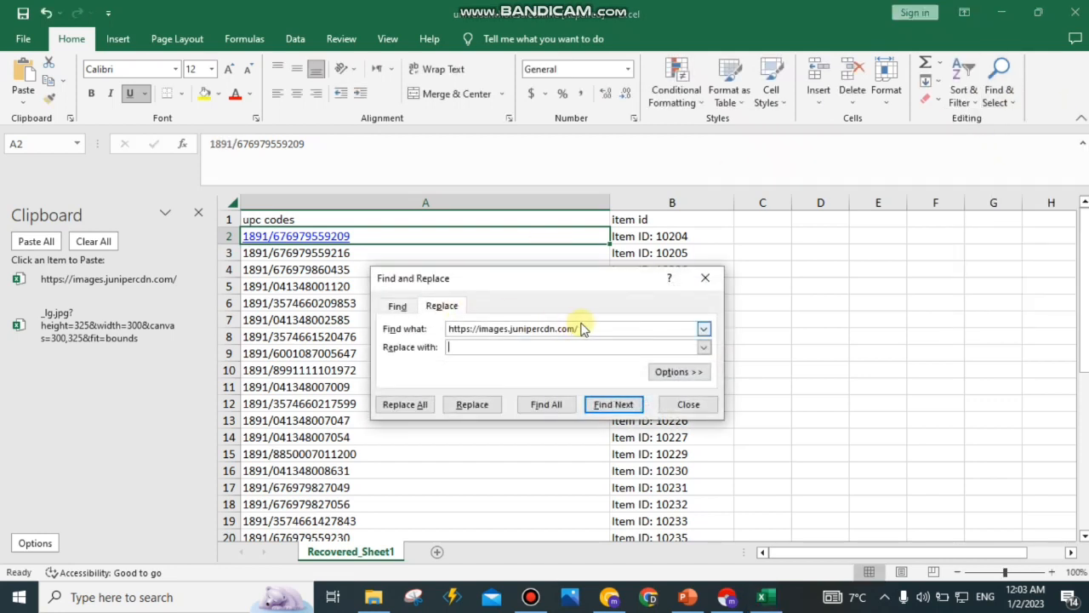
left_click(585, 329)
double_click(586, 329)
key("ctrl+c")
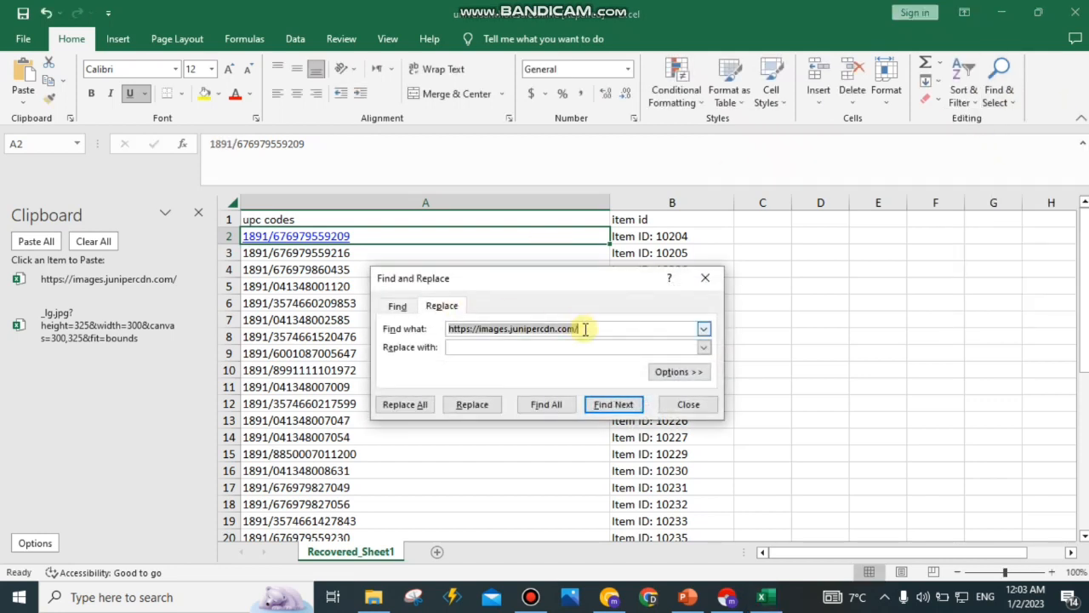
key("BackSpace")
key("ctrl+v")
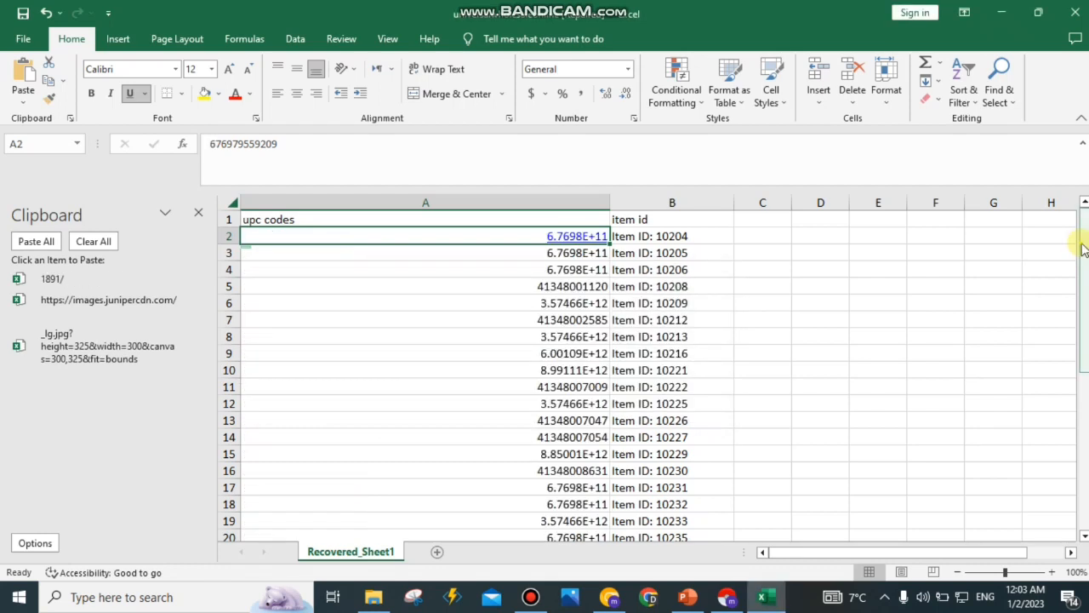
mouse_move(1084, 289)
left_mouse_down()
mouse_move(1083, 405)
mouse_move(1084, 288)
left_mouse_up()
left_click(528, 250)
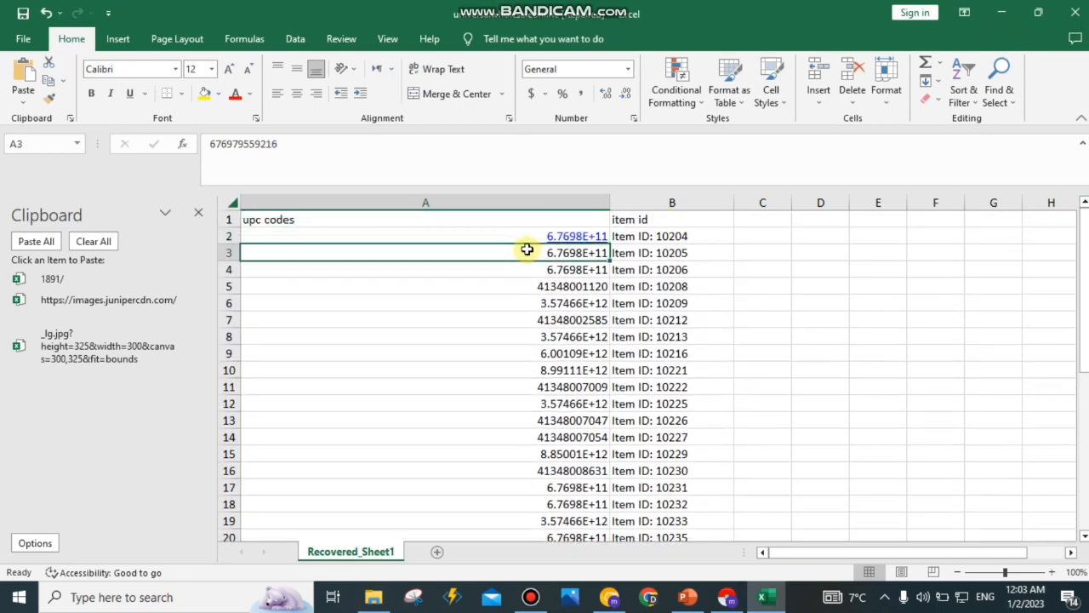
left_click(487, 240)
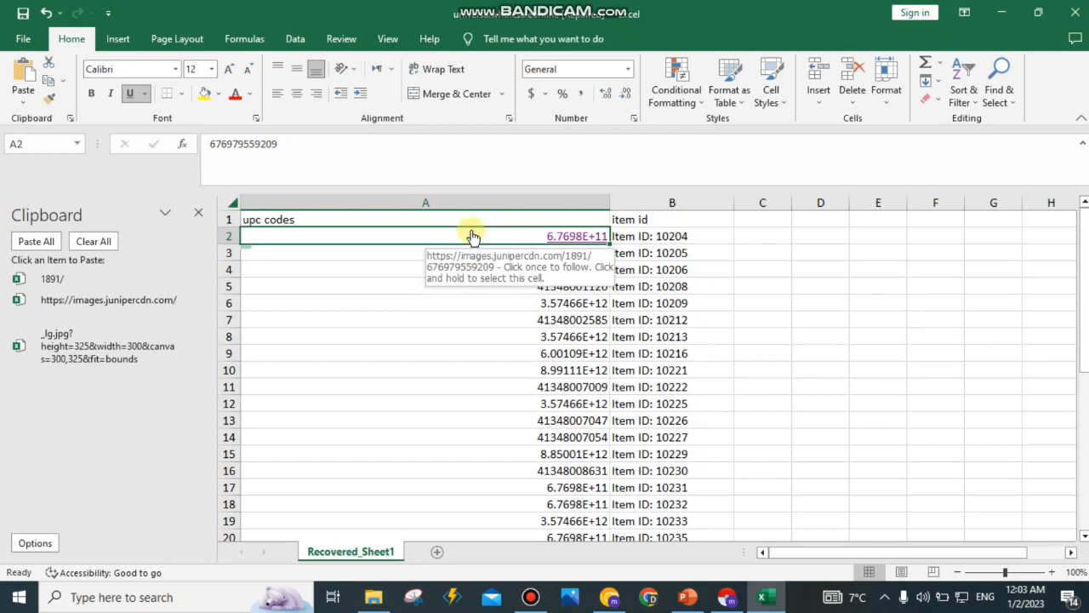
right_click(473, 236)
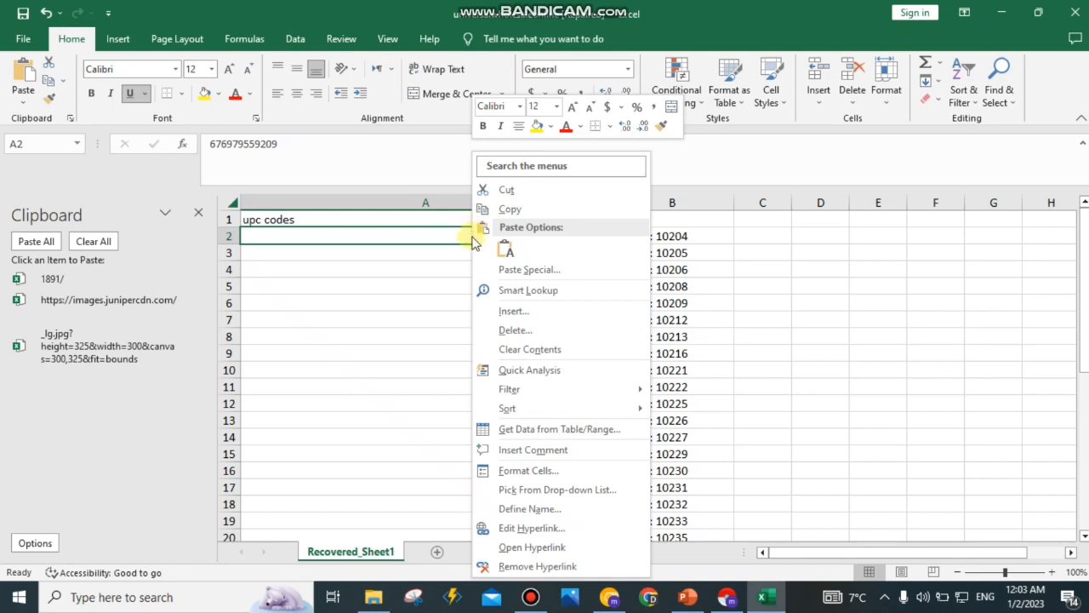
left_click(514, 471)
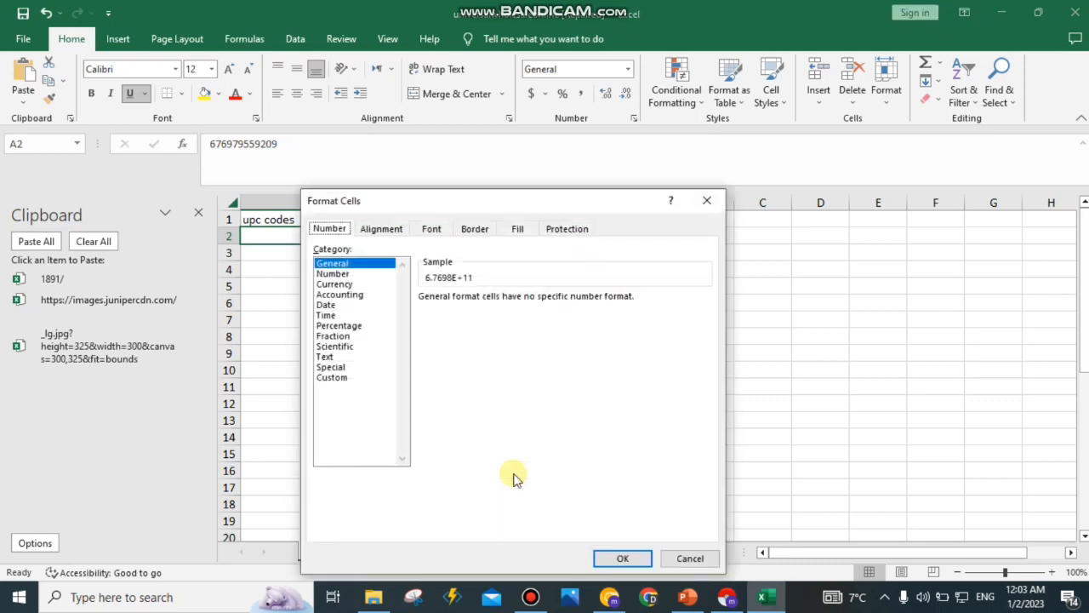
left_click(336, 379)
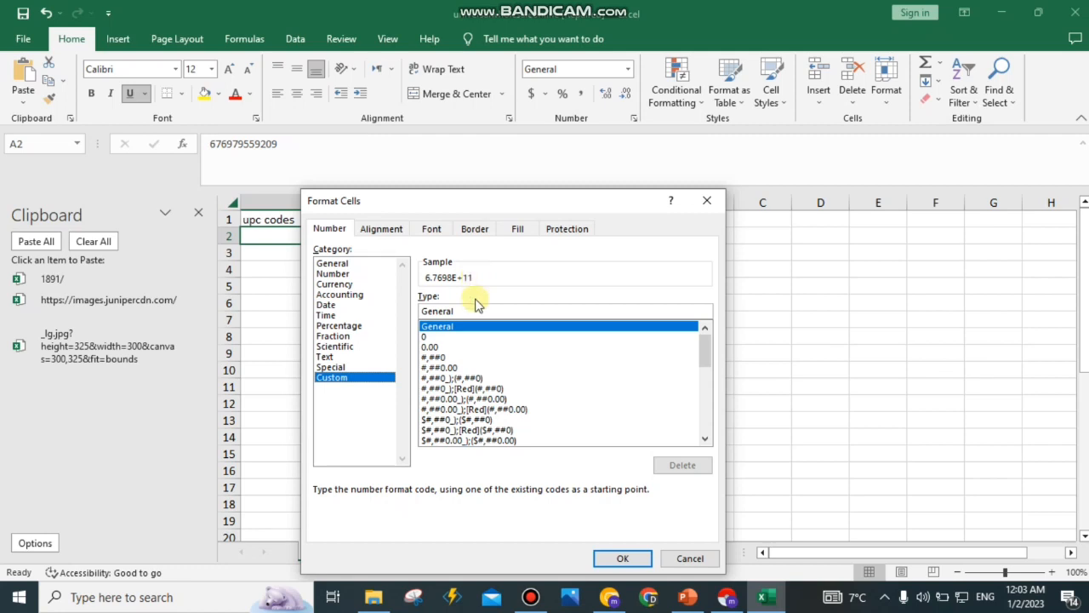
left_click(476, 328)
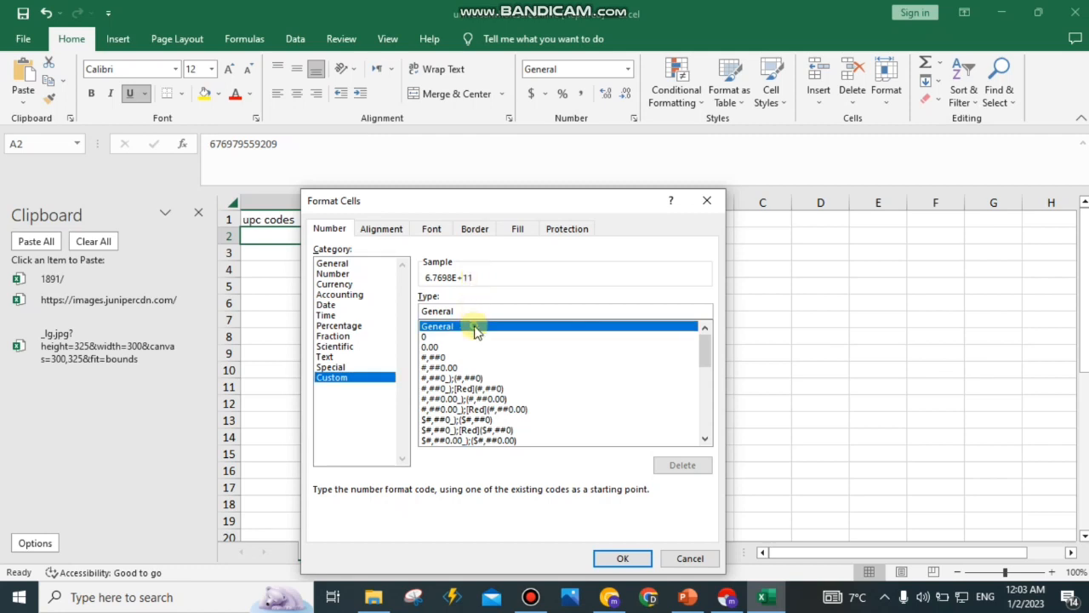
left_click(430, 338)
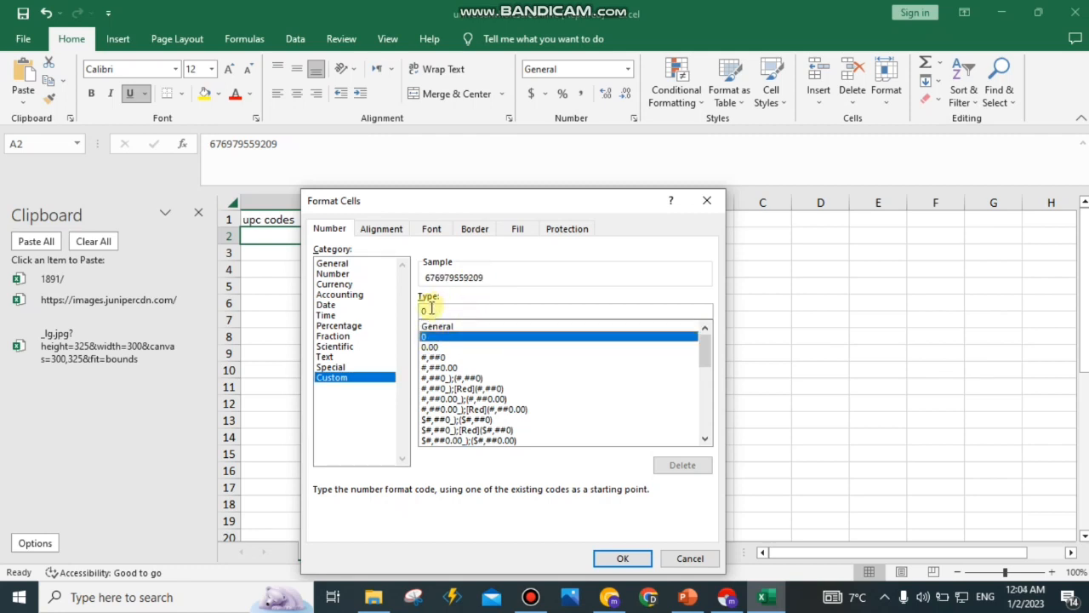
left_click(430, 309)
type("0000000")
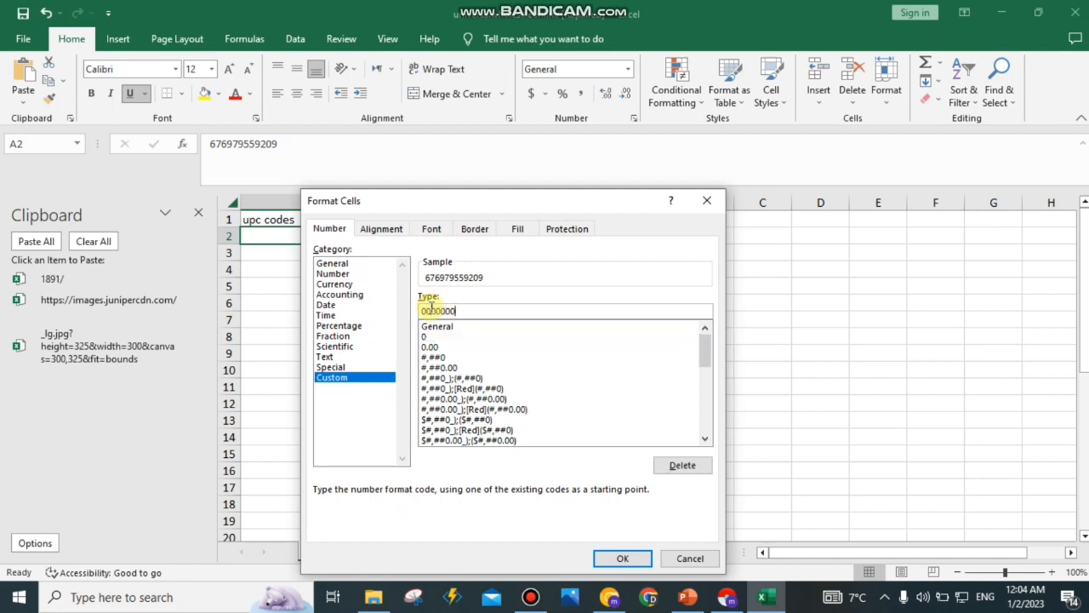
type("0000")
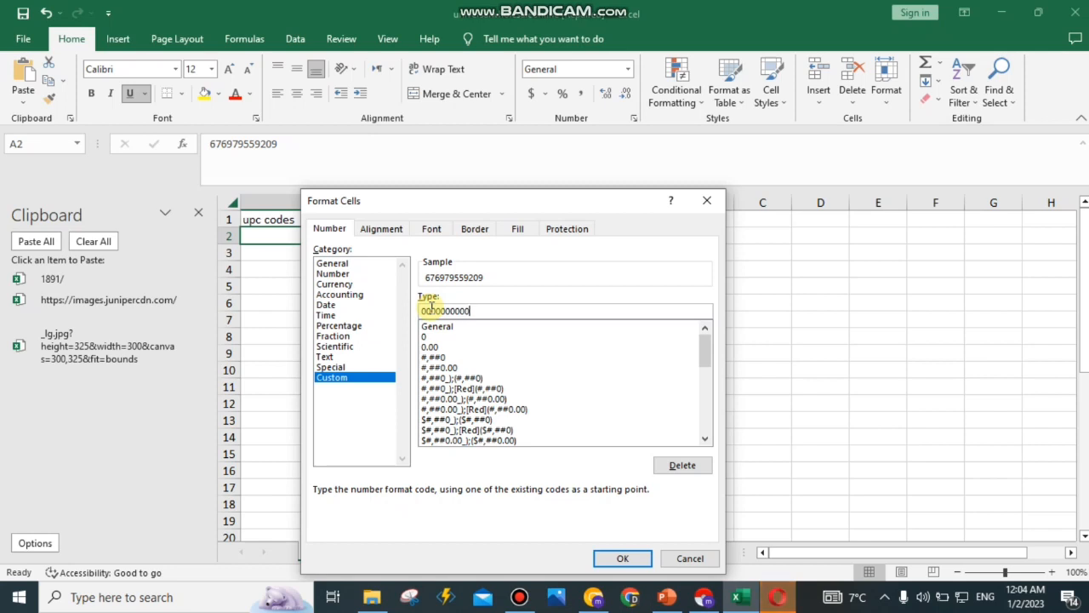
left_click(614, 558)
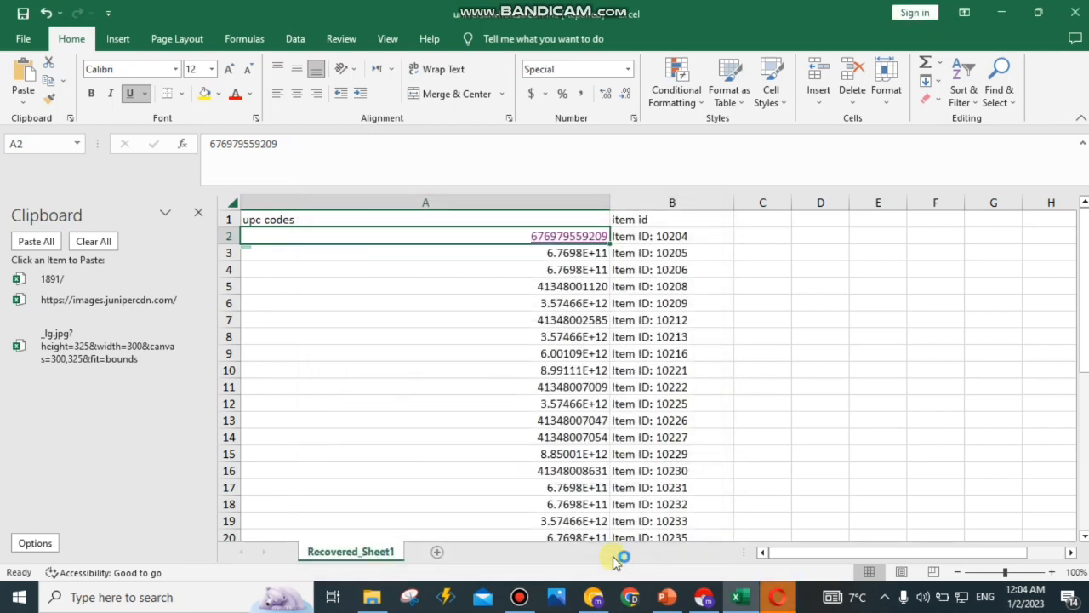
left_click(484, 252)
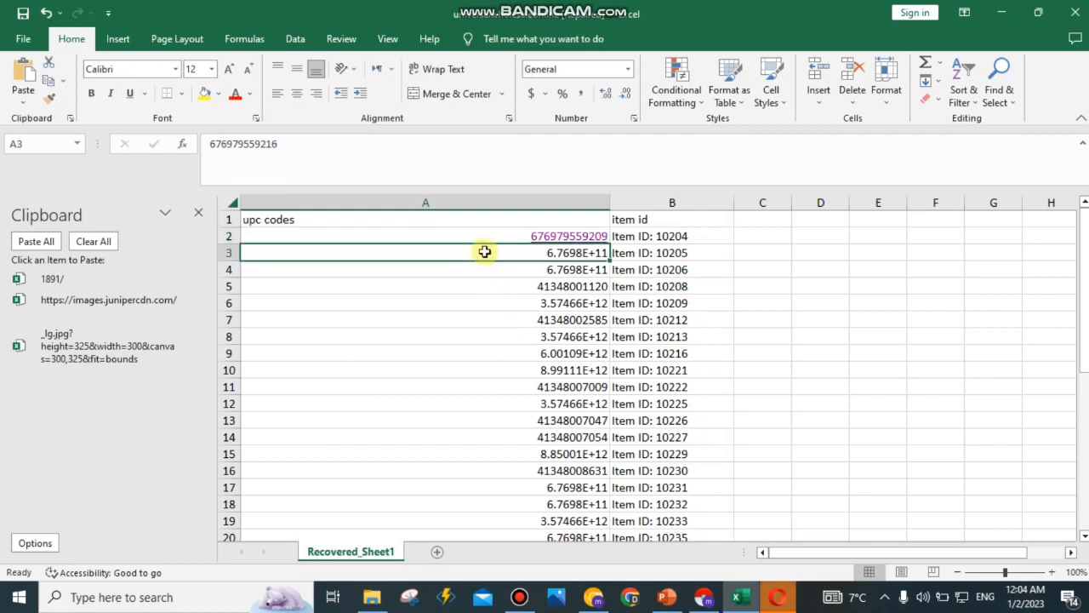
left_click(481, 270)
left_click(462, 240)
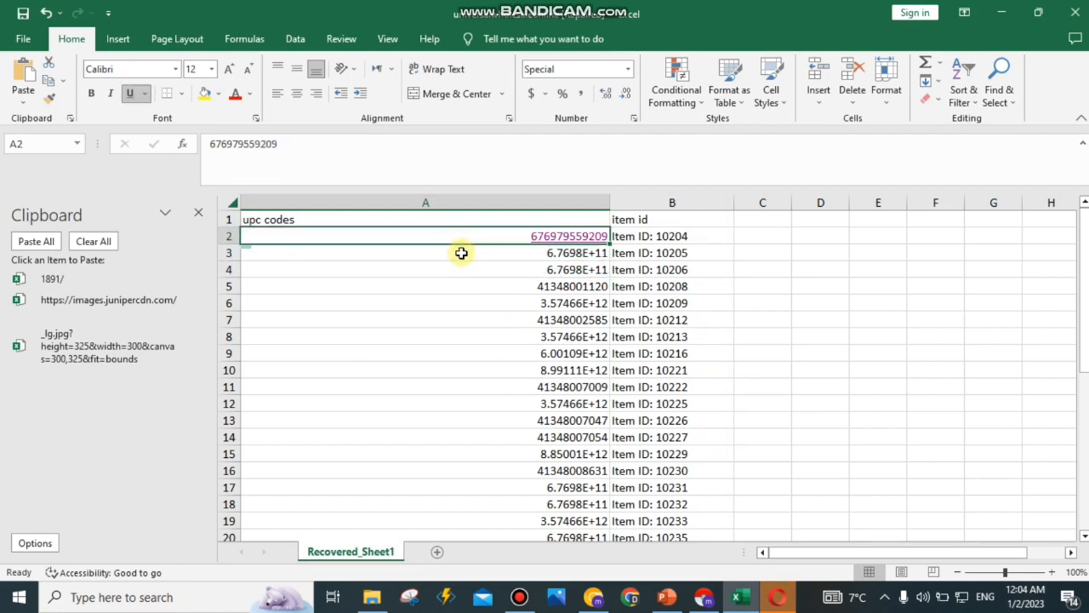
left_click(459, 257)
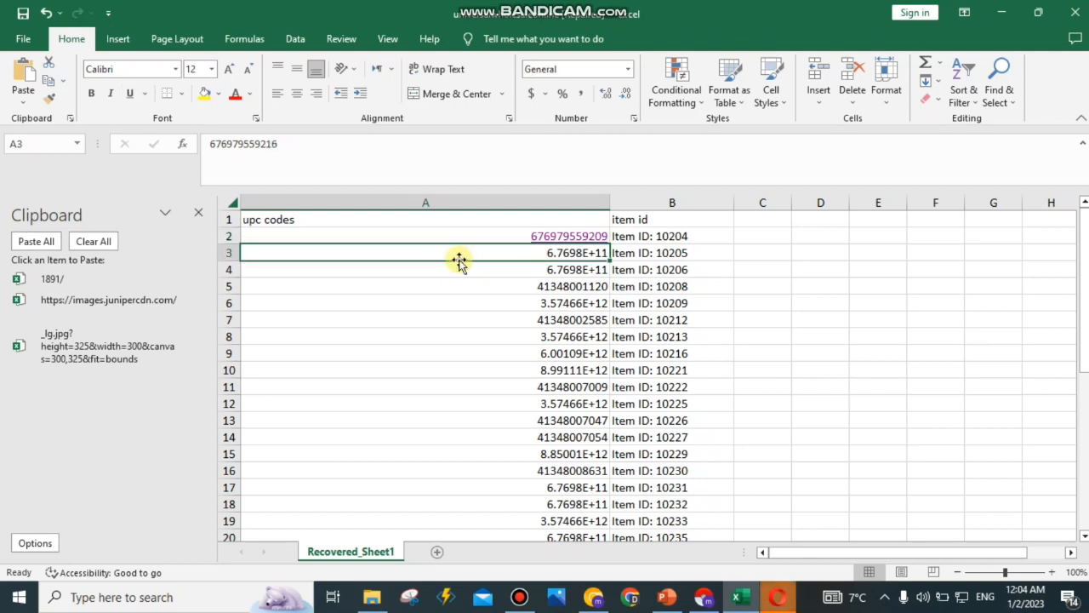
left_click(459, 202)
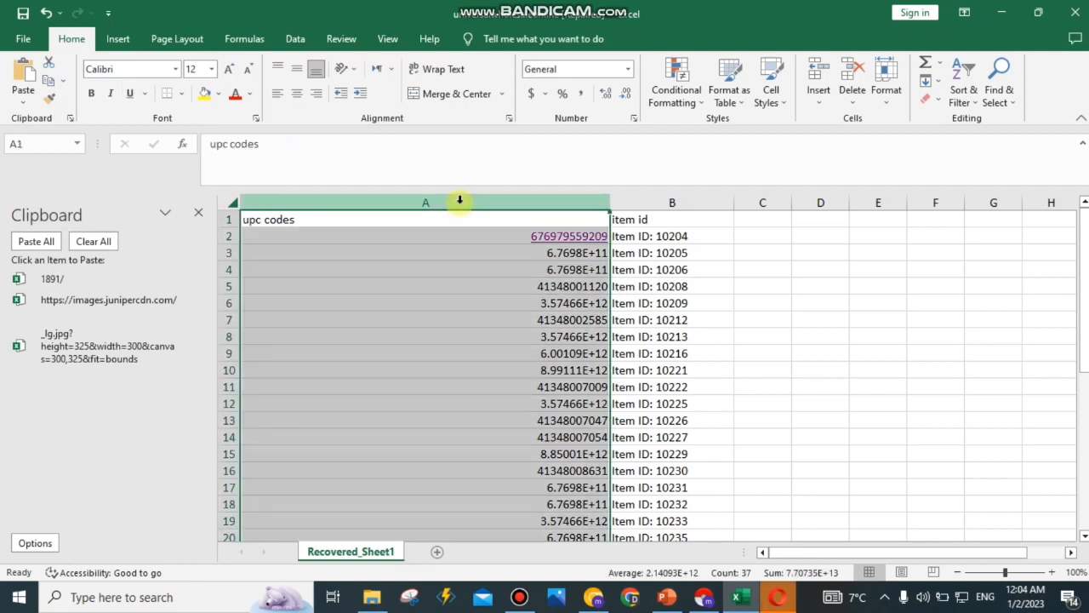
right_click(459, 202)
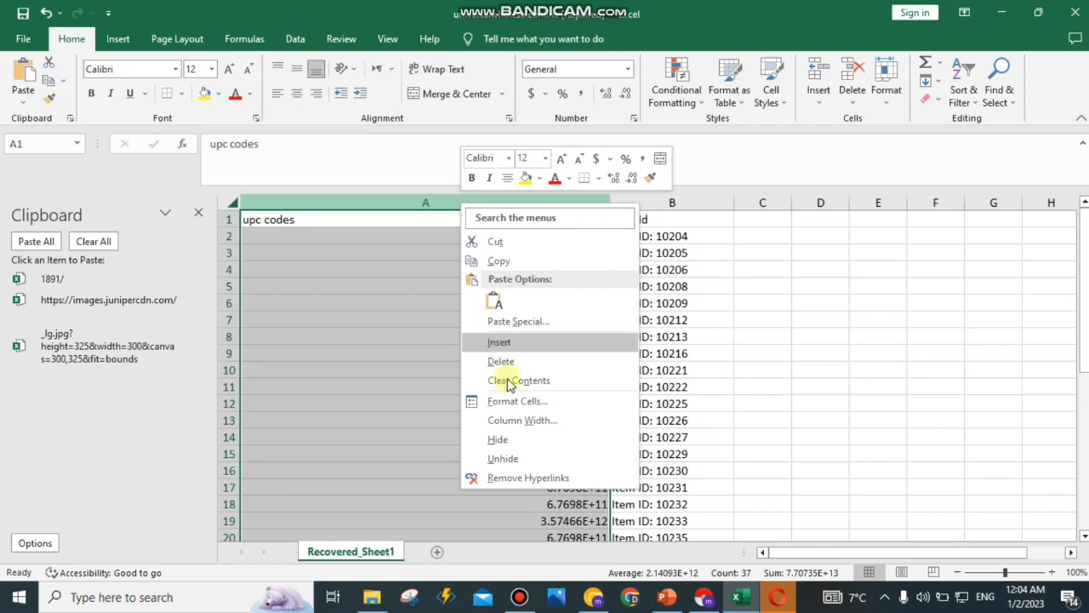
left_click(511, 402)
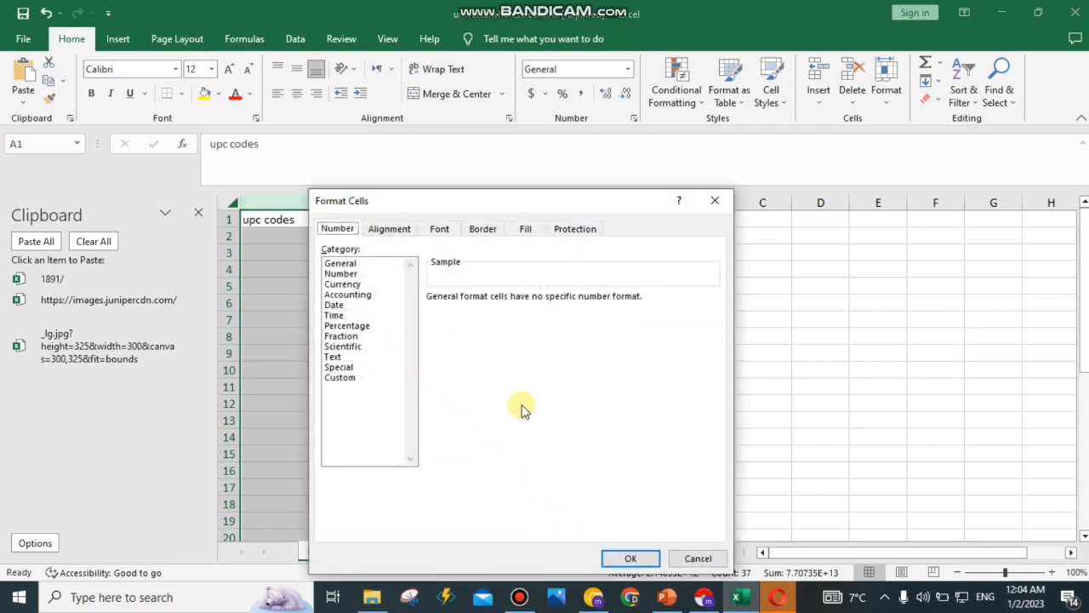
left_click(339, 377)
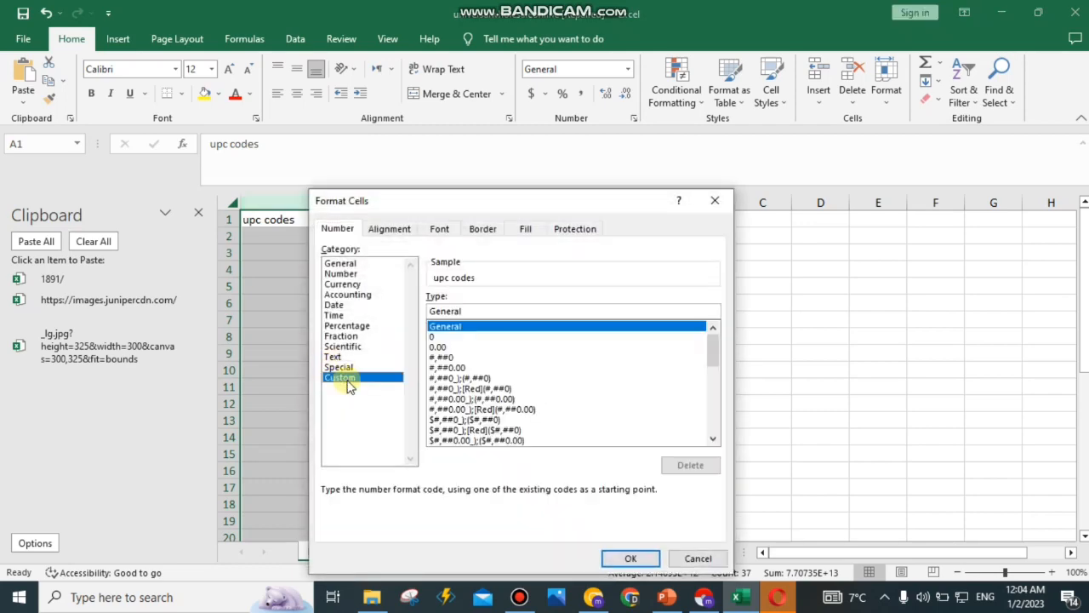
left_click(432, 337)
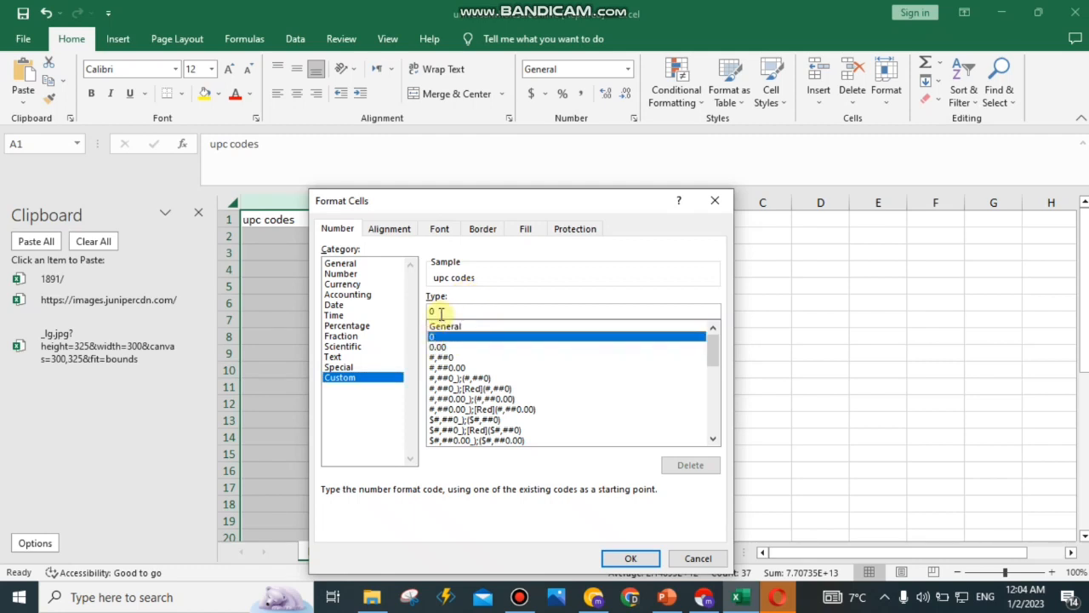
left_click(440, 312)
type("00000000000")
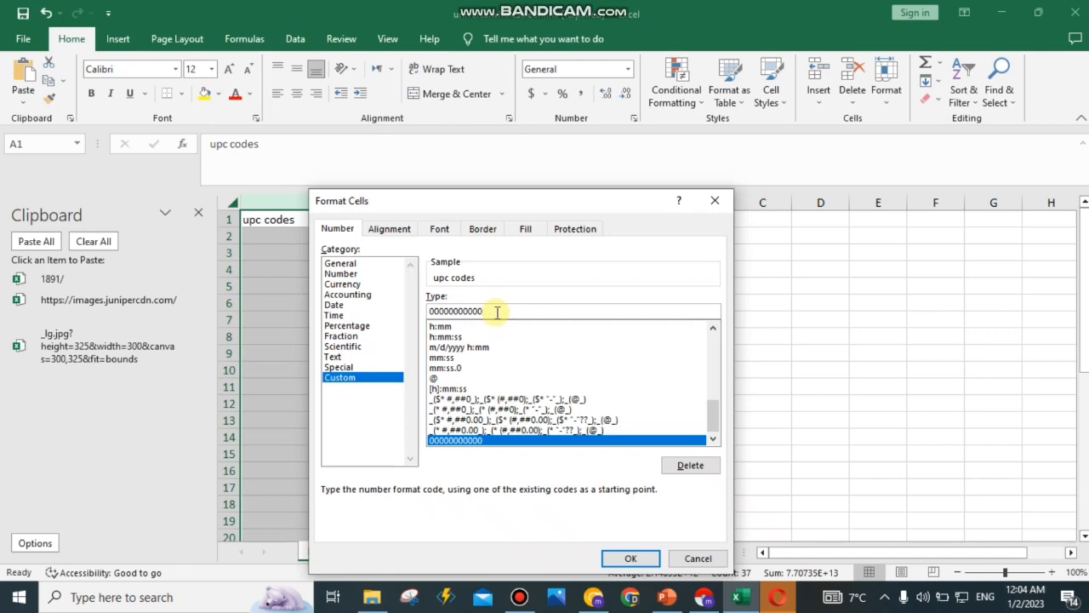
left_click(632, 559)
Step: Review the UPC codes and item IDs in columns A and B from the headers down to the last filled row
left_click(462, 421)
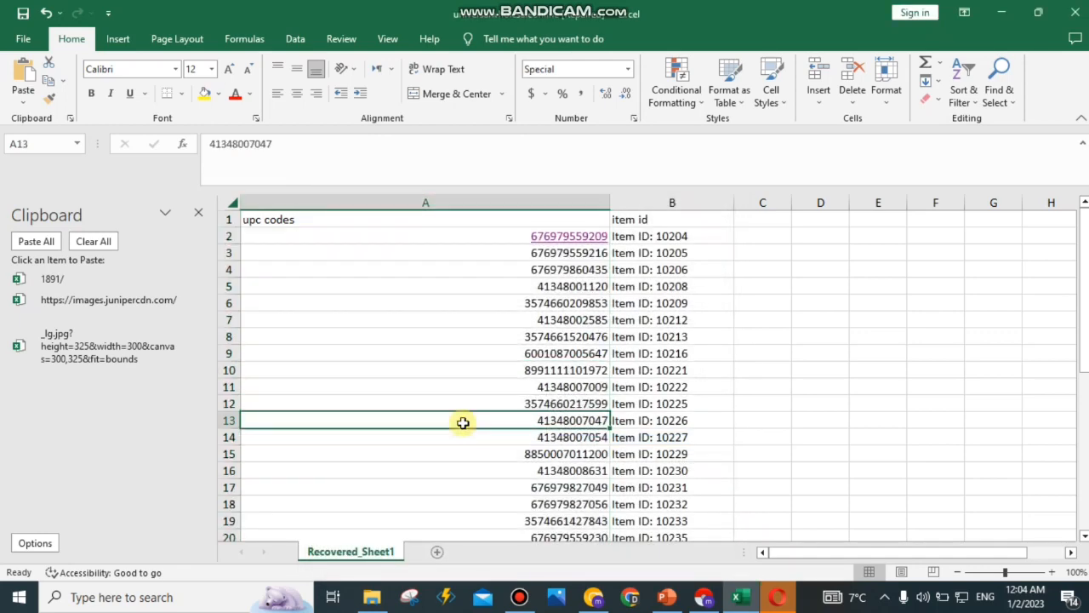
left_click(1086, 464)
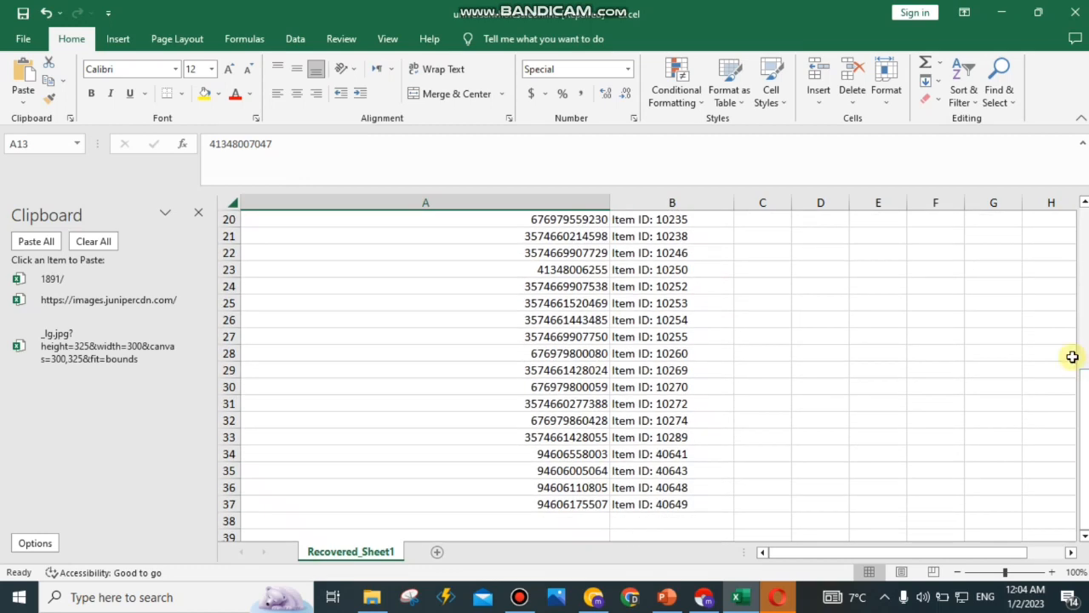
left_click(1083, 317)
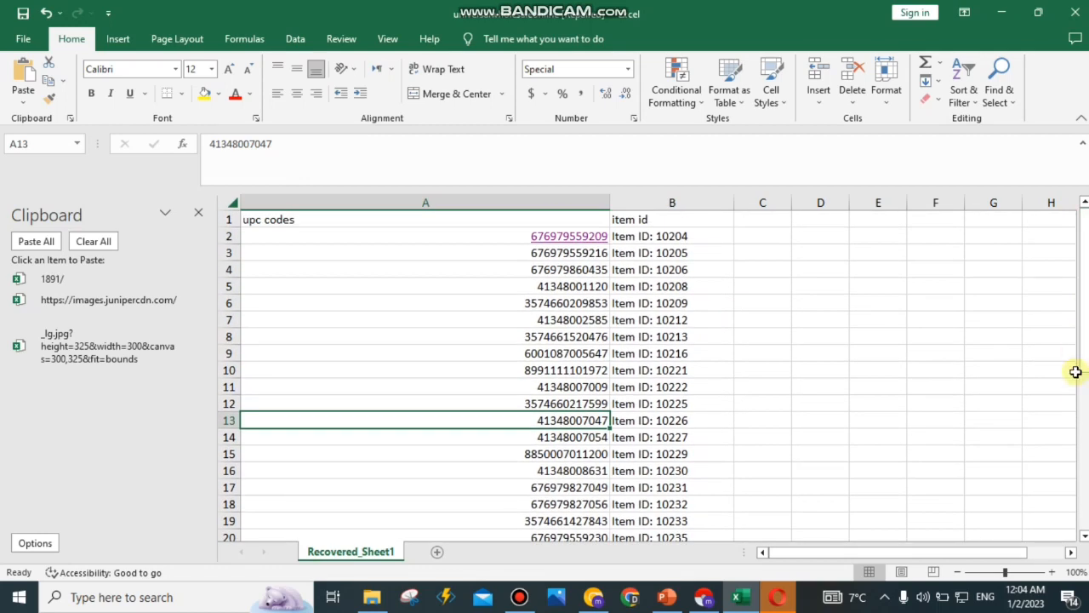
left_click(1079, 407)
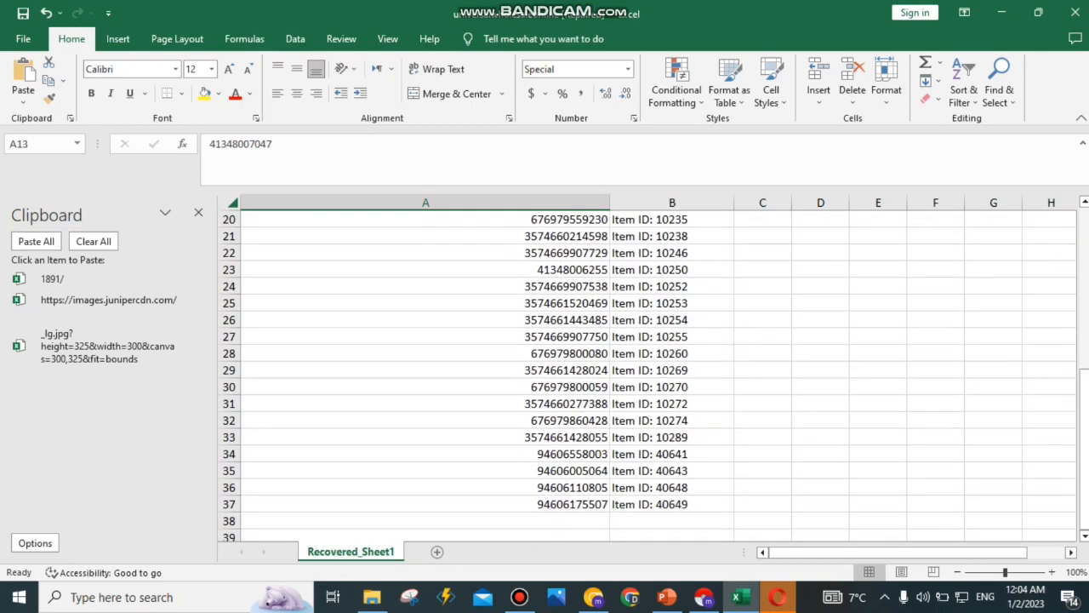
left_click(1082, 259)
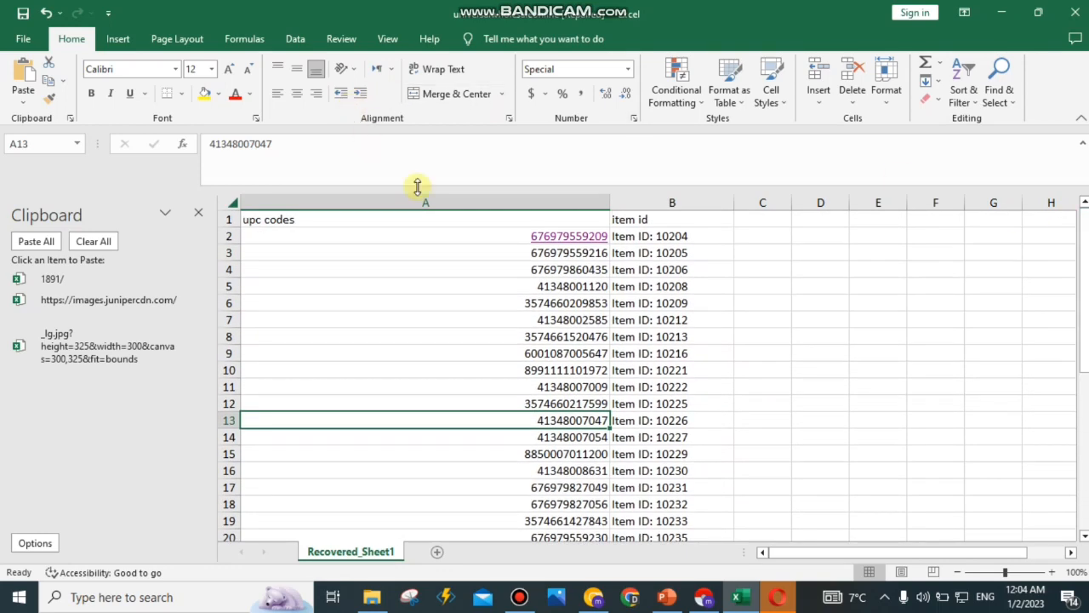
left_click(523, 217)
left_click(630, 213)
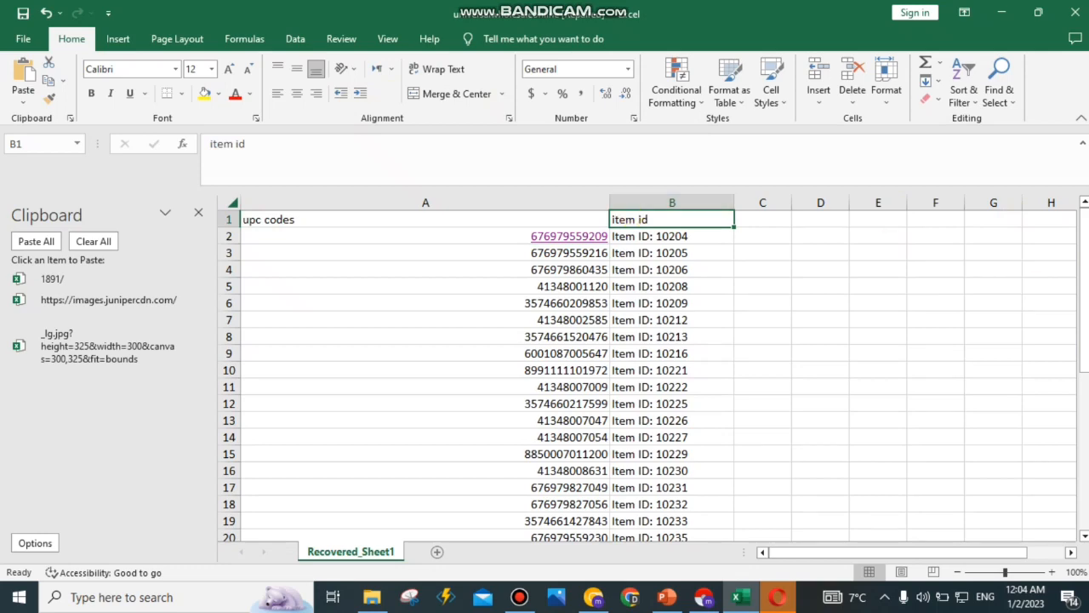
left_click(1085, 451)
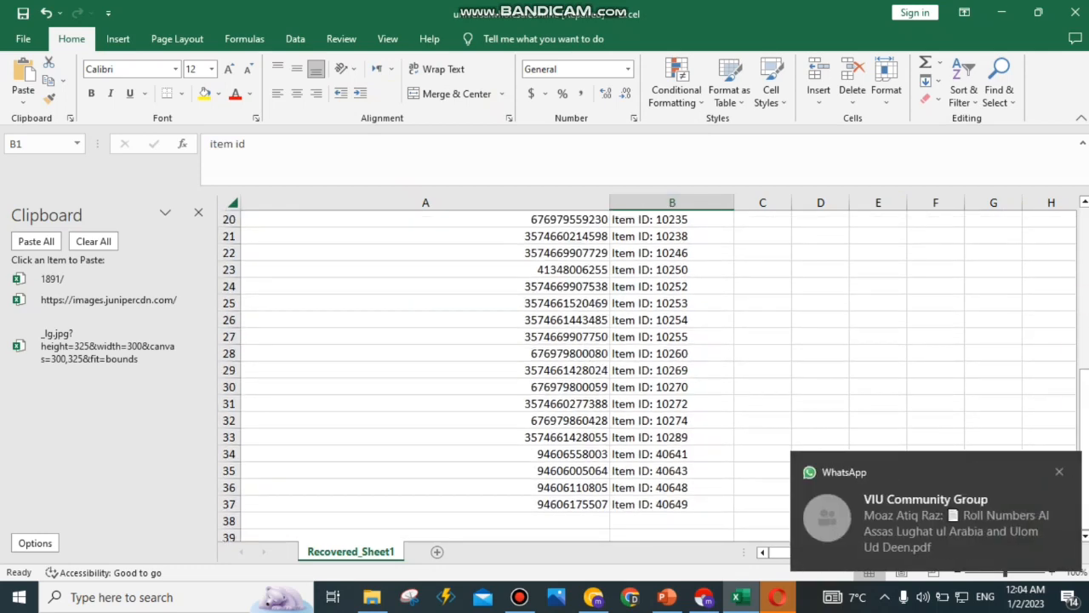
left_click(1086, 268)
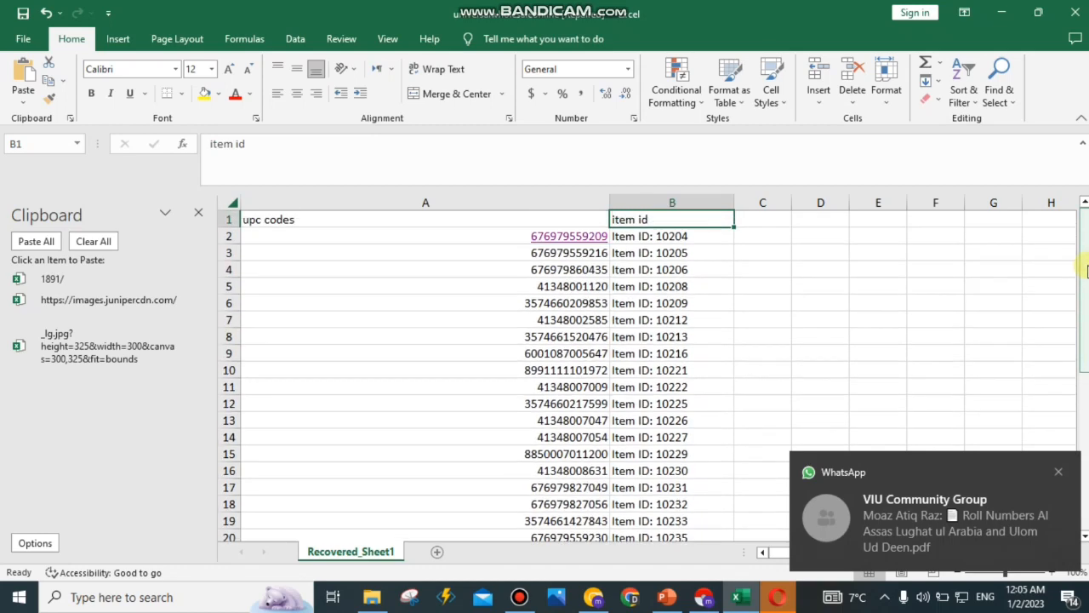